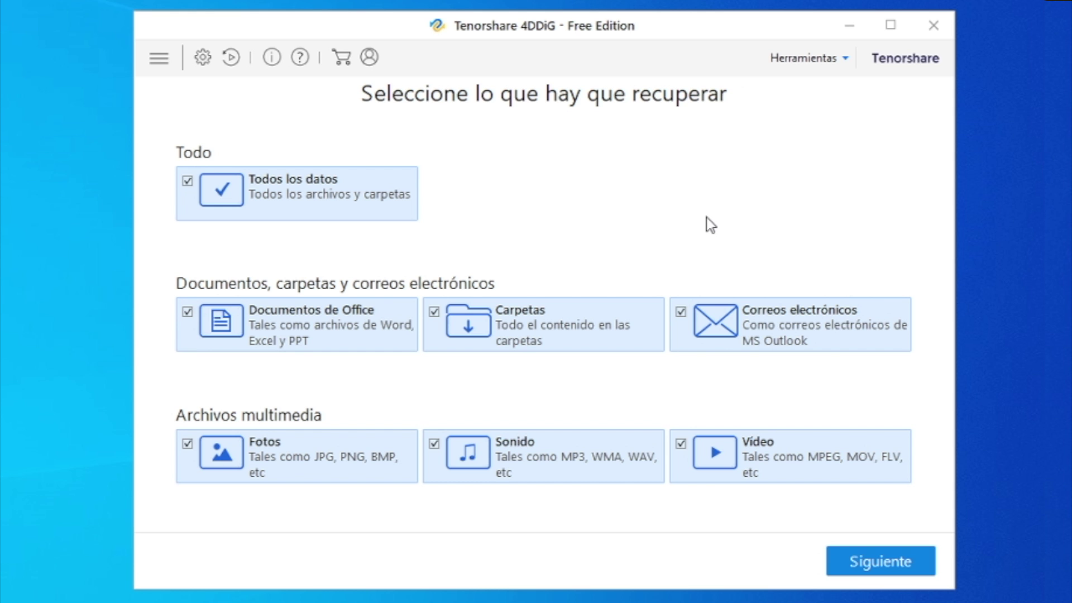
Step: Clear the all-data selection and choose only Office documents, folders and emails as the data types to recover
click(270, 195)
click(269, 193)
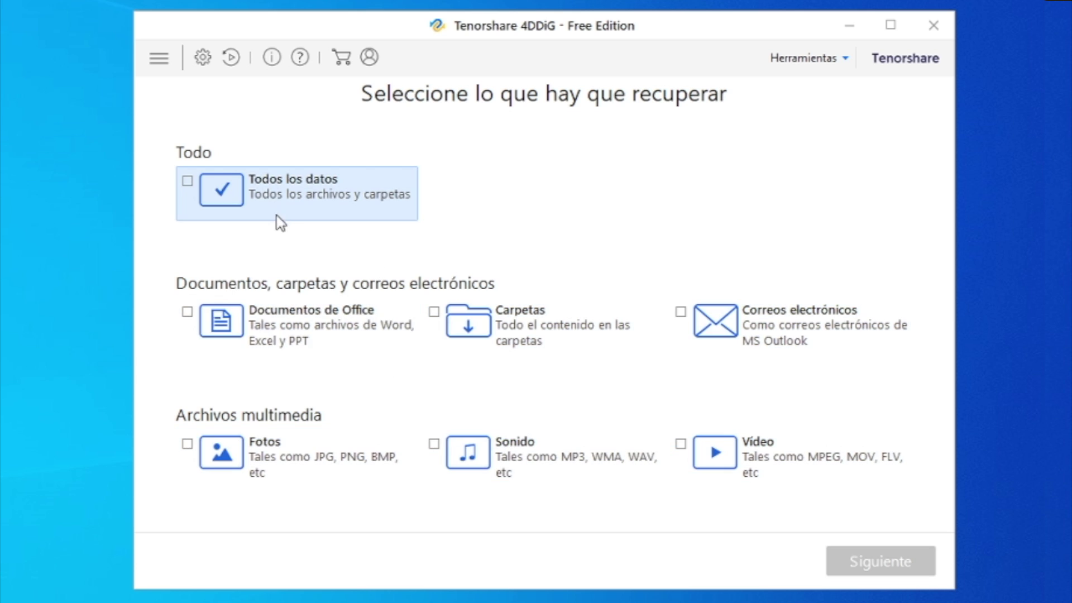
click(265, 189)
click(296, 324)
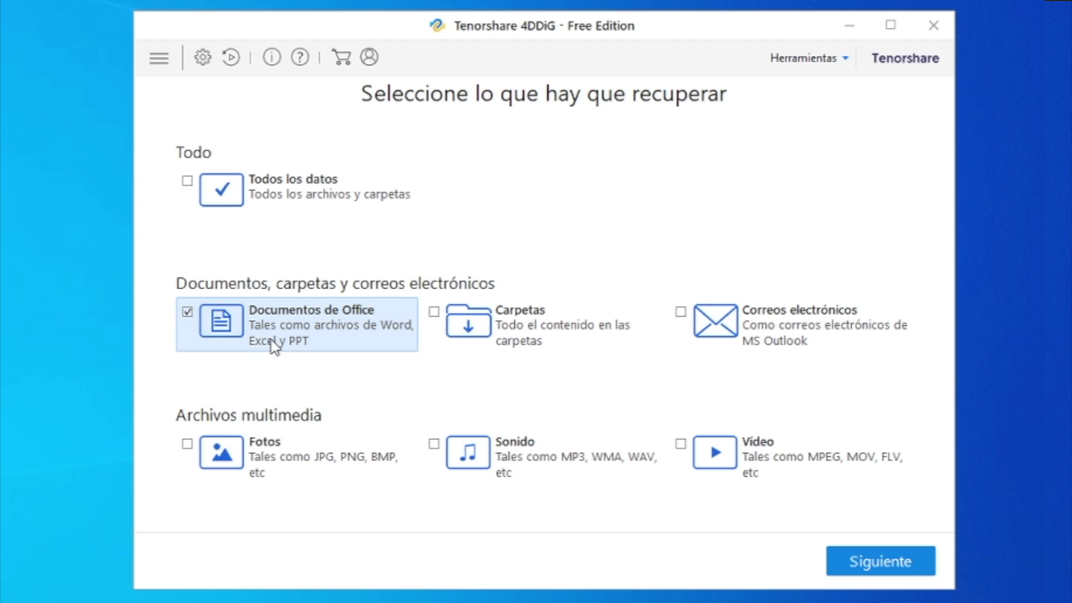
click(510, 334)
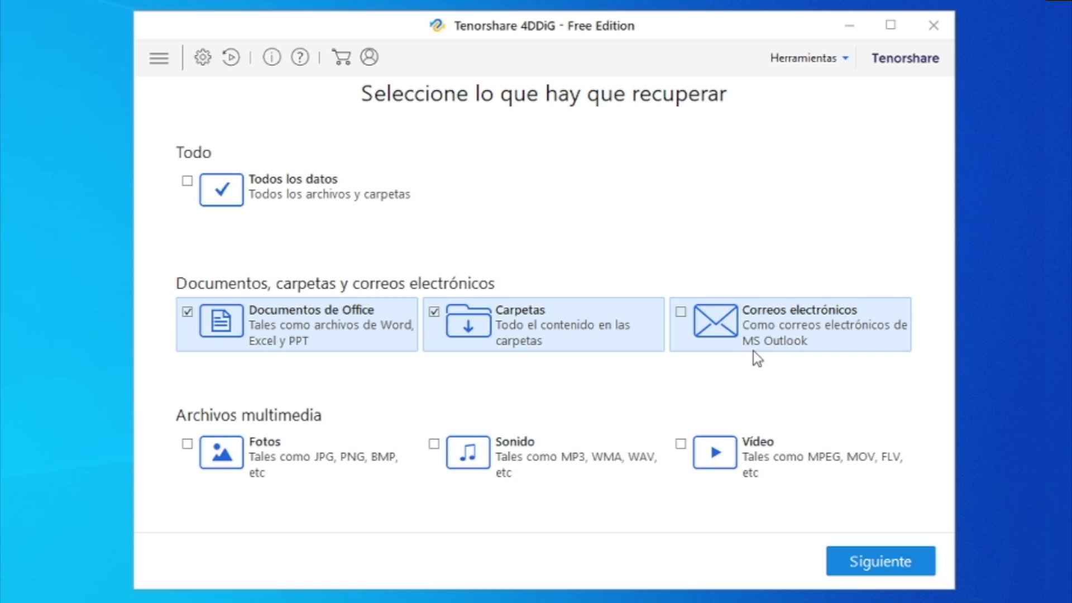
click(761, 323)
Step: Clear the selected data types, choose only photos, sound and video for recovery, and continue to the location choice
click(338, 183)
click(338, 184)
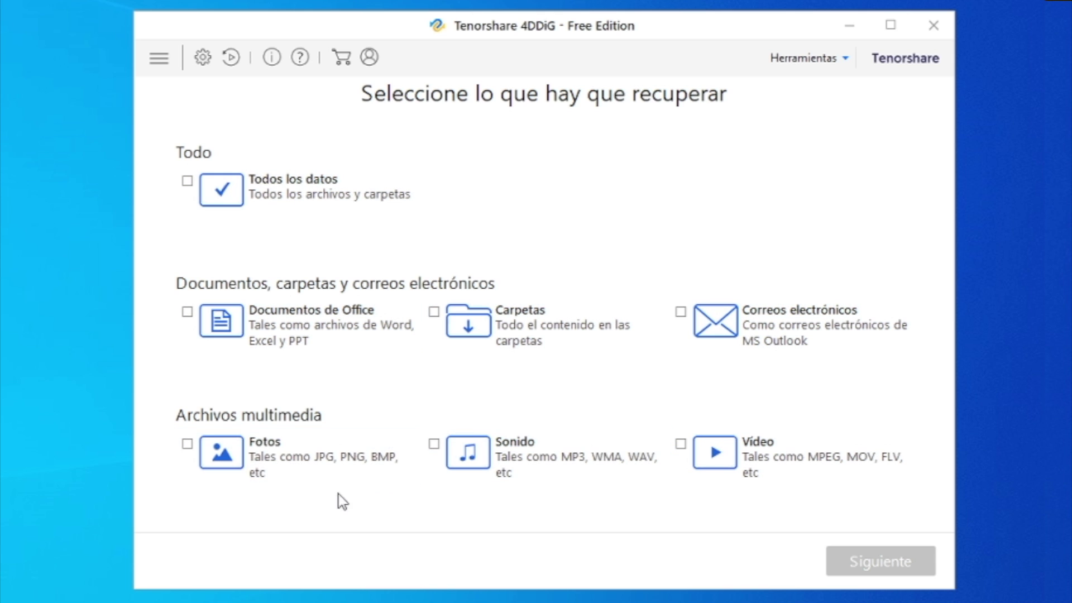
click(323, 462)
click(508, 461)
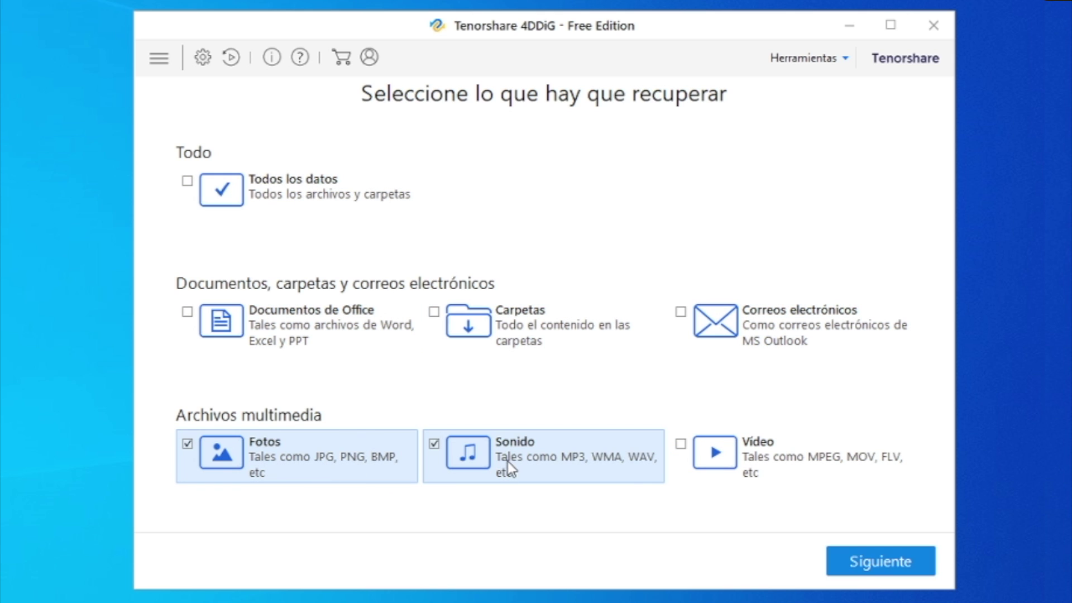
click(755, 441)
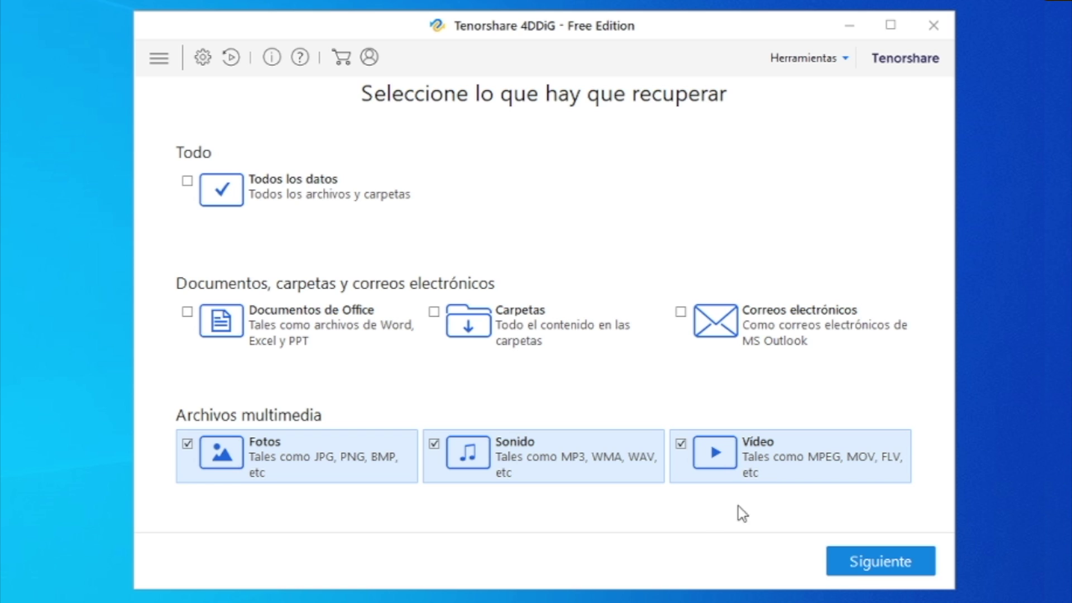
click(913, 565)
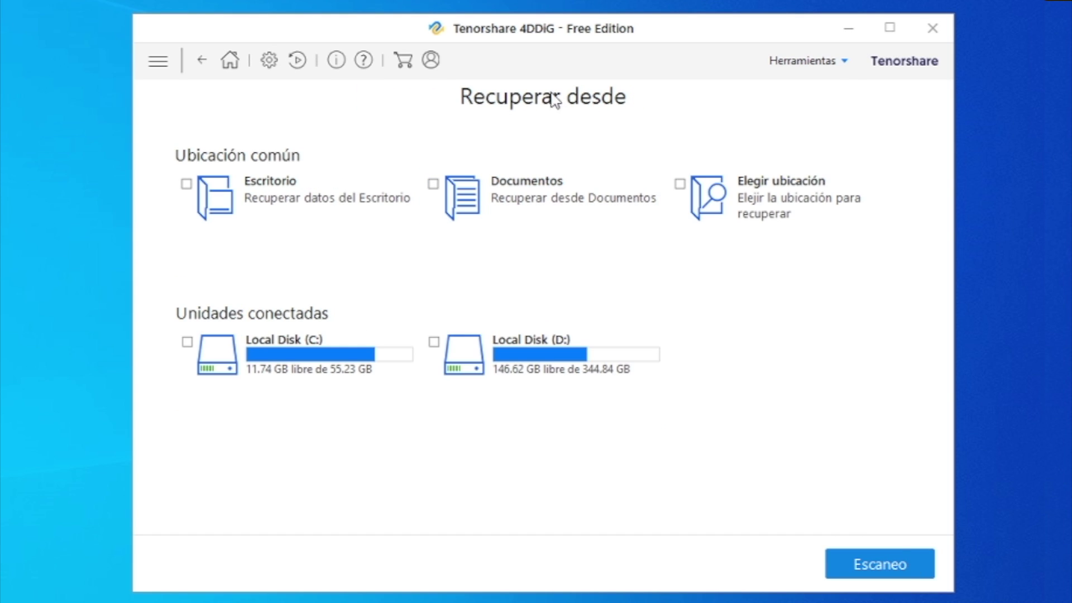
Step: Try the Escritorio and Documentos locations, and browse to the Descargas folder on drive D as a custom location without applying it
click(288, 191)
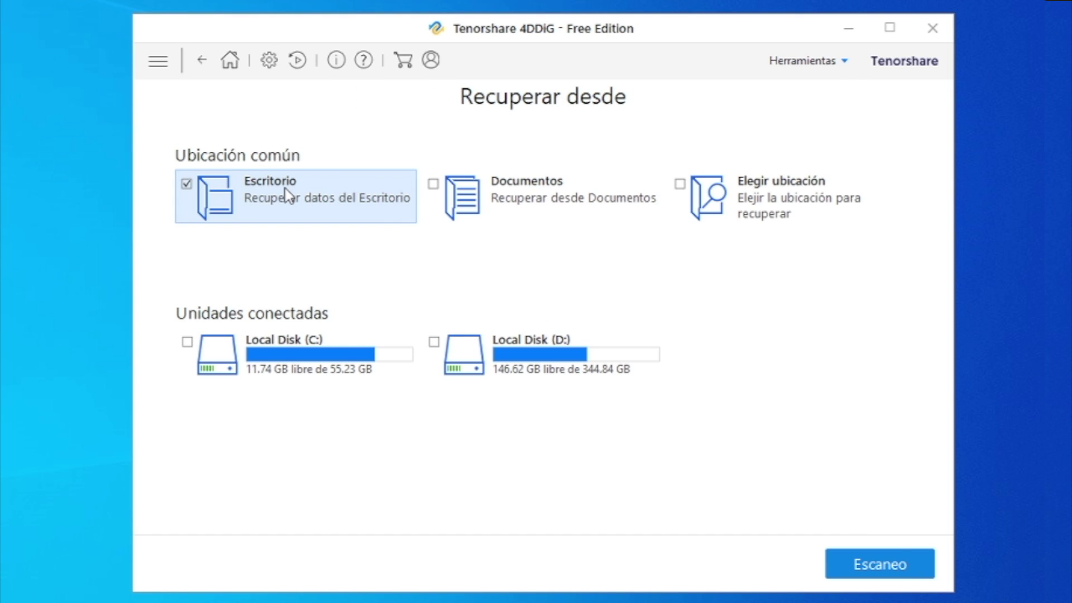
click(479, 182)
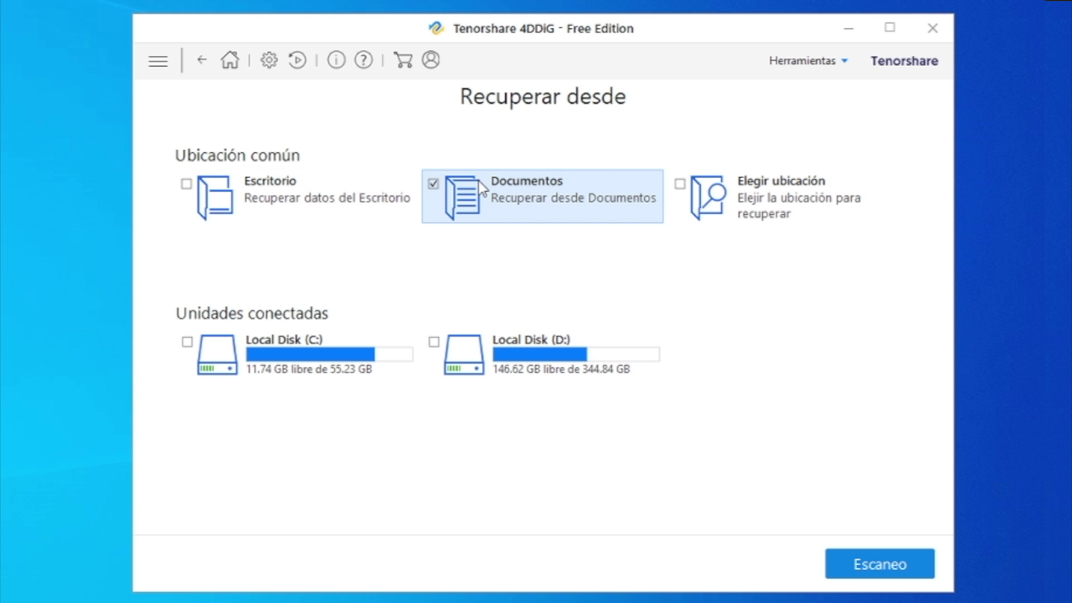
click(805, 194)
click(305, 164)
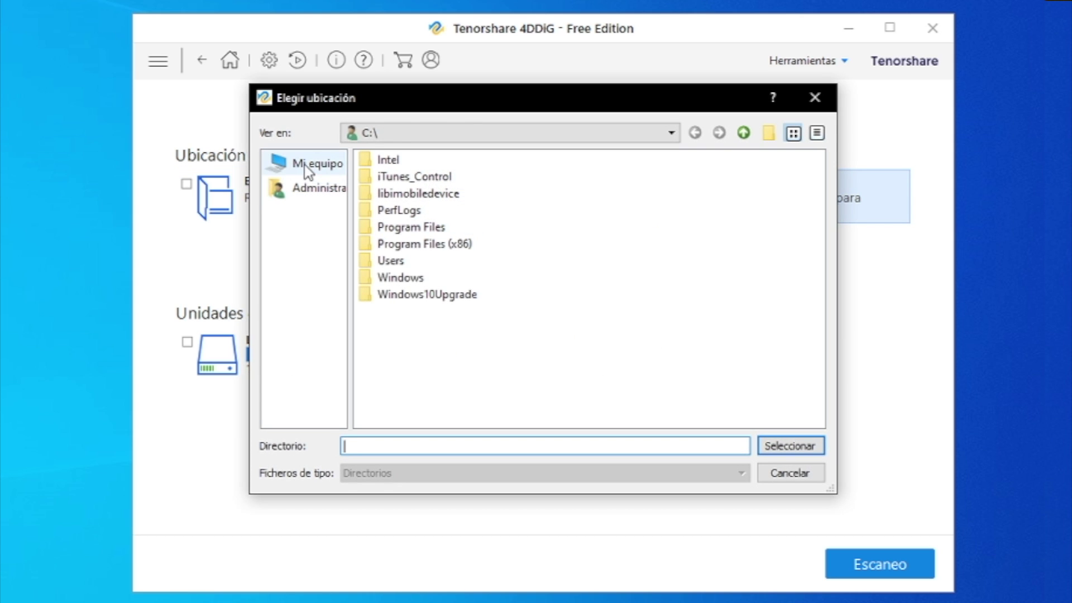
double_click(376, 177)
click(385, 261)
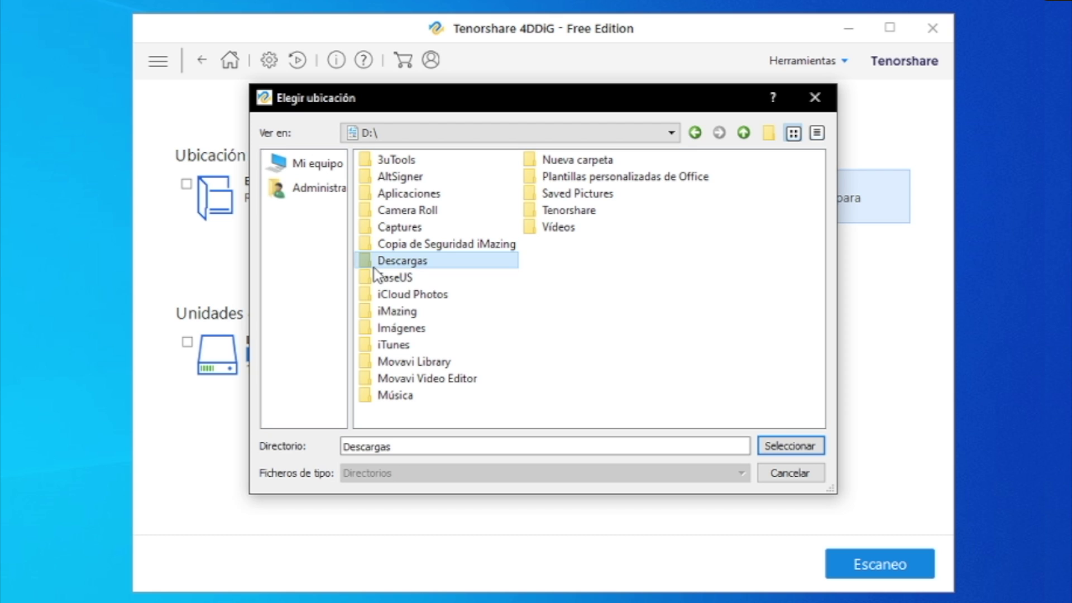
click(806, 475)
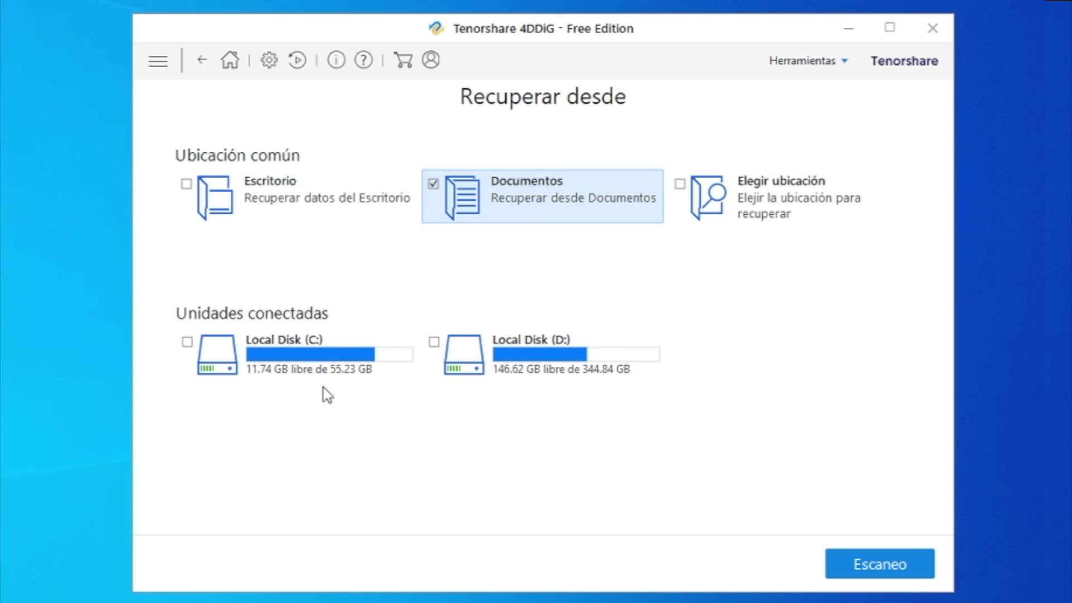
Step: Try Local Disk (C:) and Local Disk (D:) as the recovery source, and switch deep scanning on and back off for C
click(316, 363)
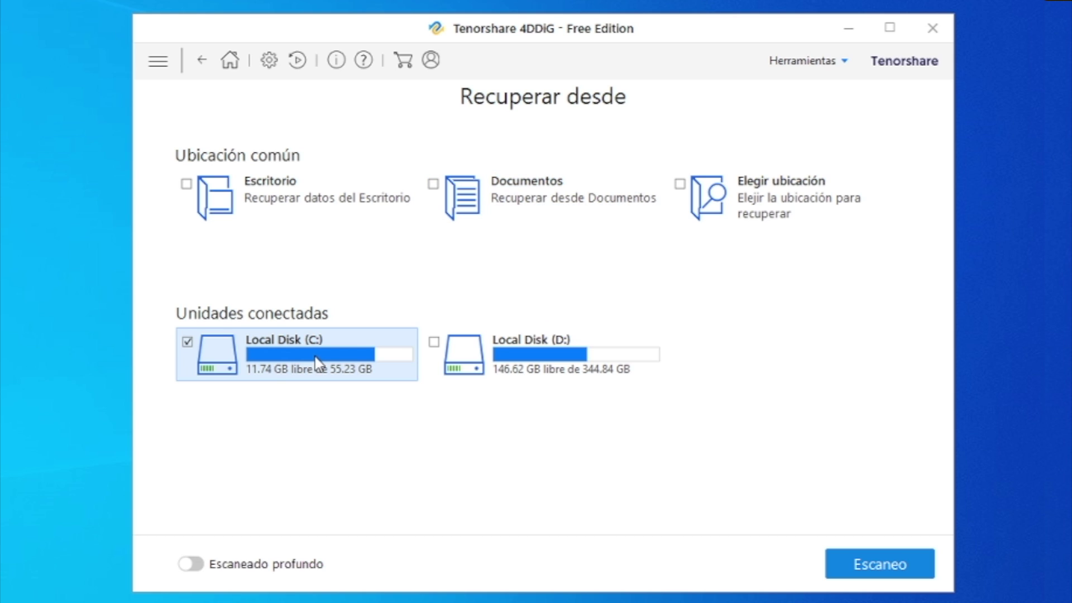
click(502, 366)
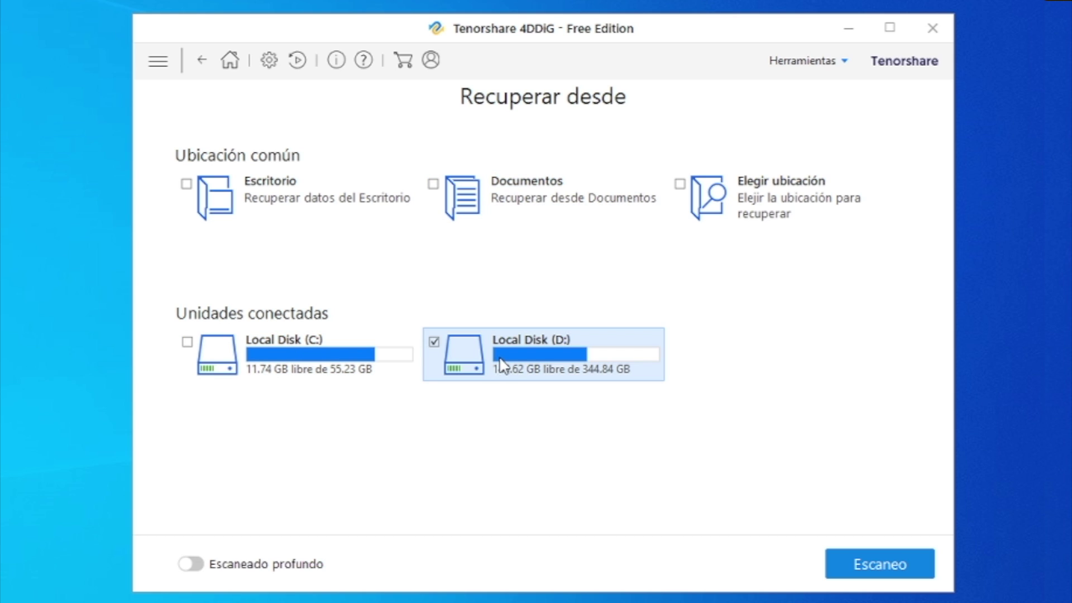
click(272, 347)
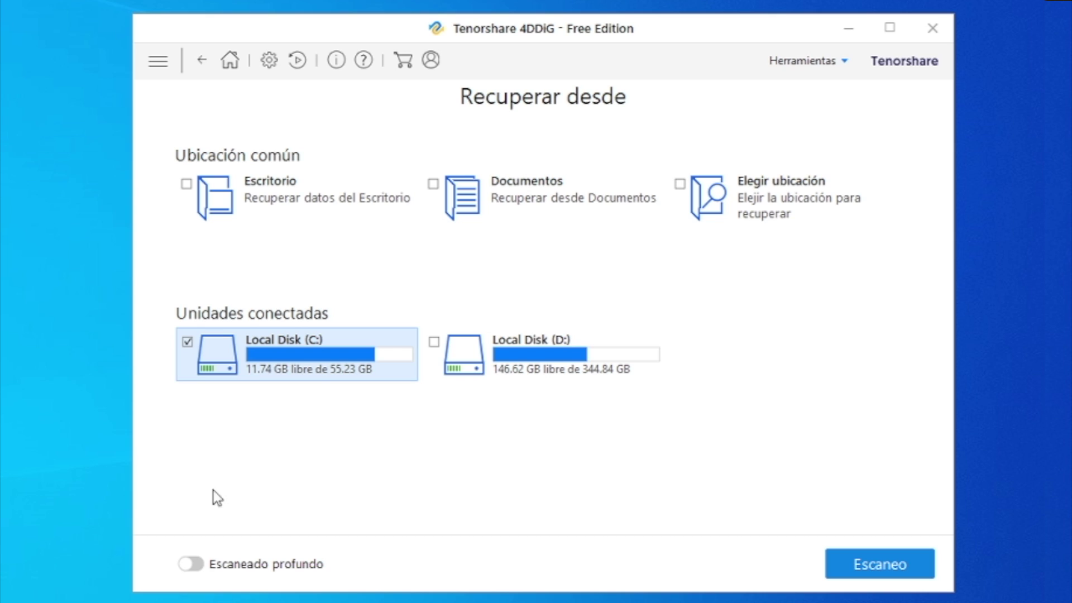
click(196, 565)
click(195, 565)
Step: Scan Local Disk (D:) for recoverable files and dismiss the scan completion message
click(487, 347)
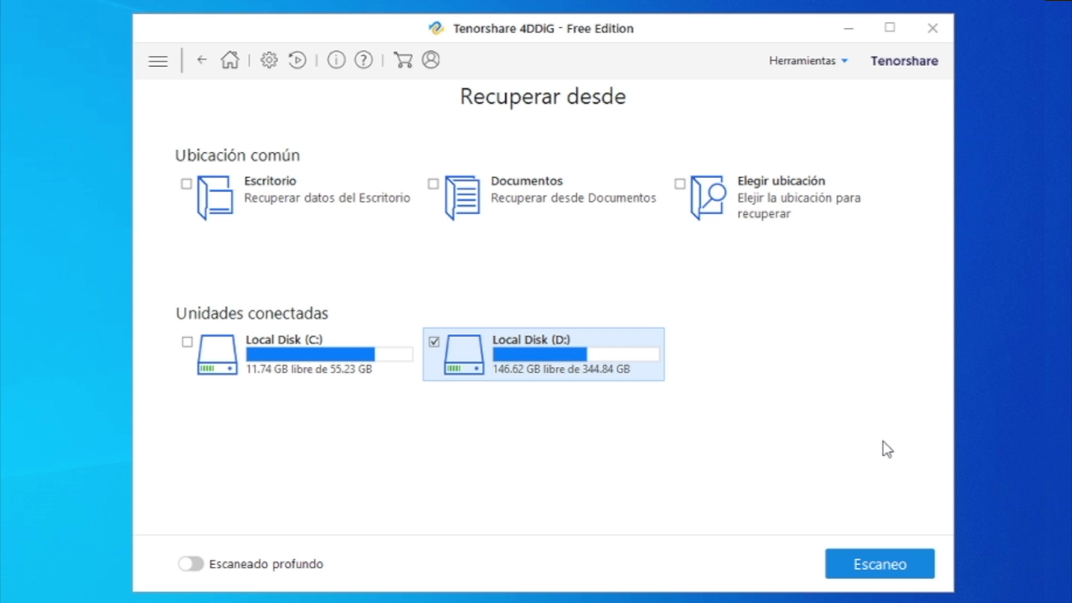
click(915, 564)
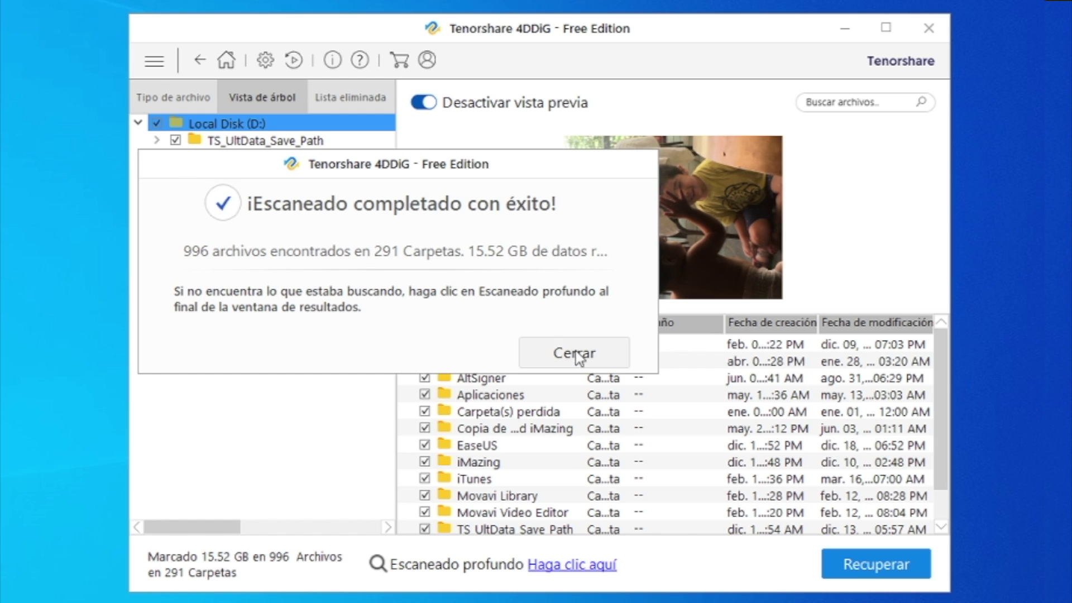
click(580, 353)
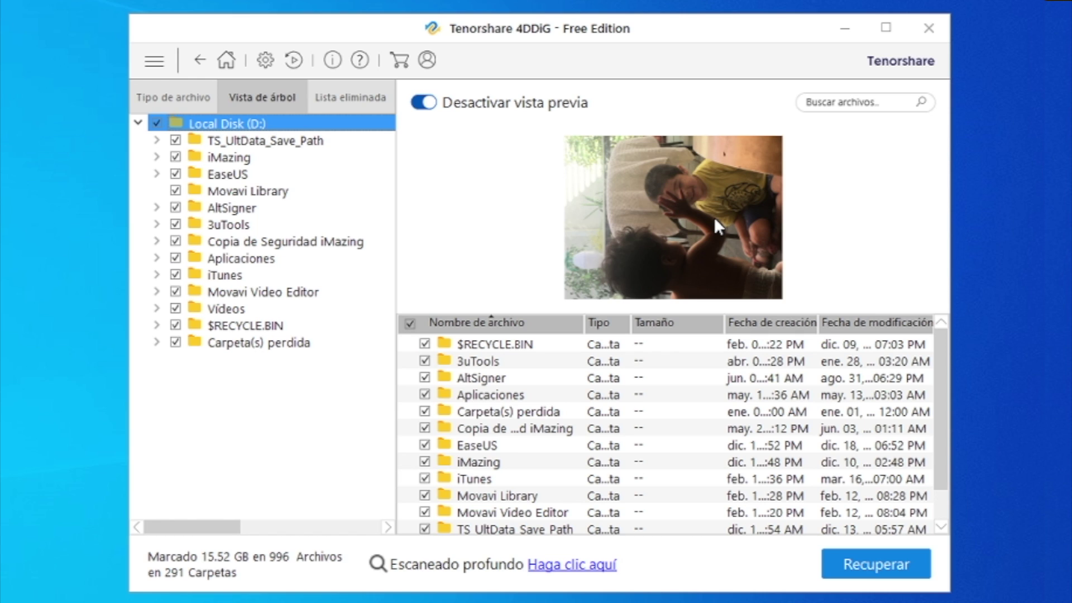
Step: Show the scan results by file type and expand the Fotos, Sonido and Vídeo categories
click(192, 99)
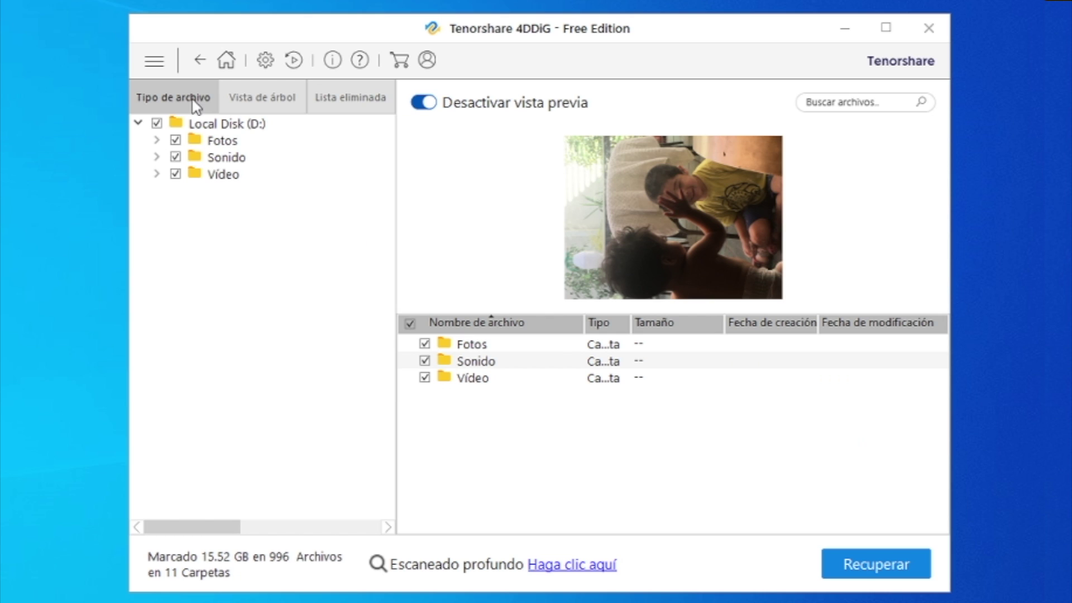
click(156, 140)
click(157, 191)
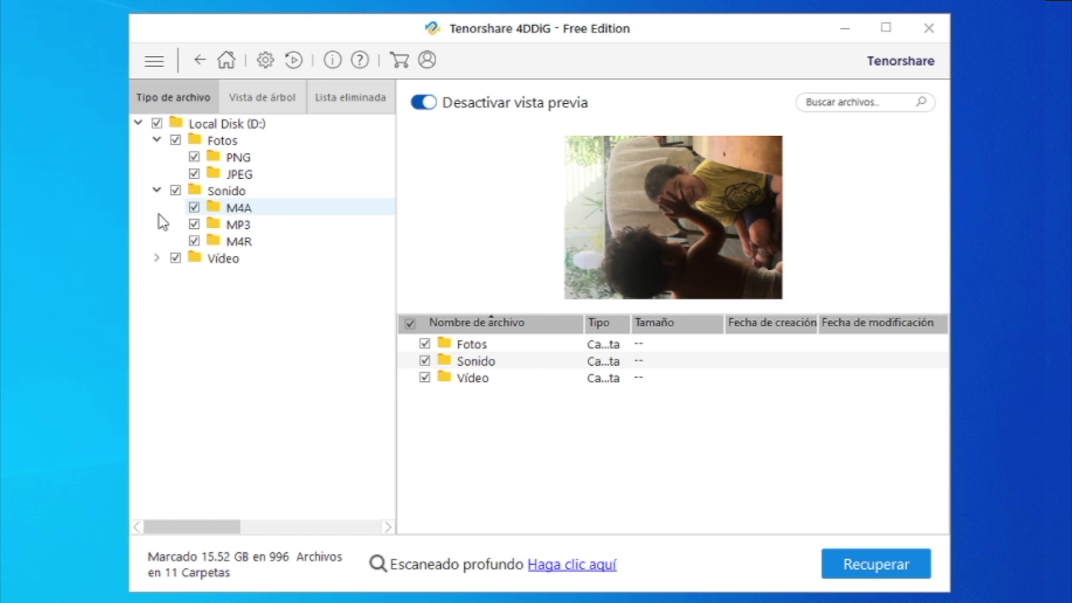
click(157, 258)
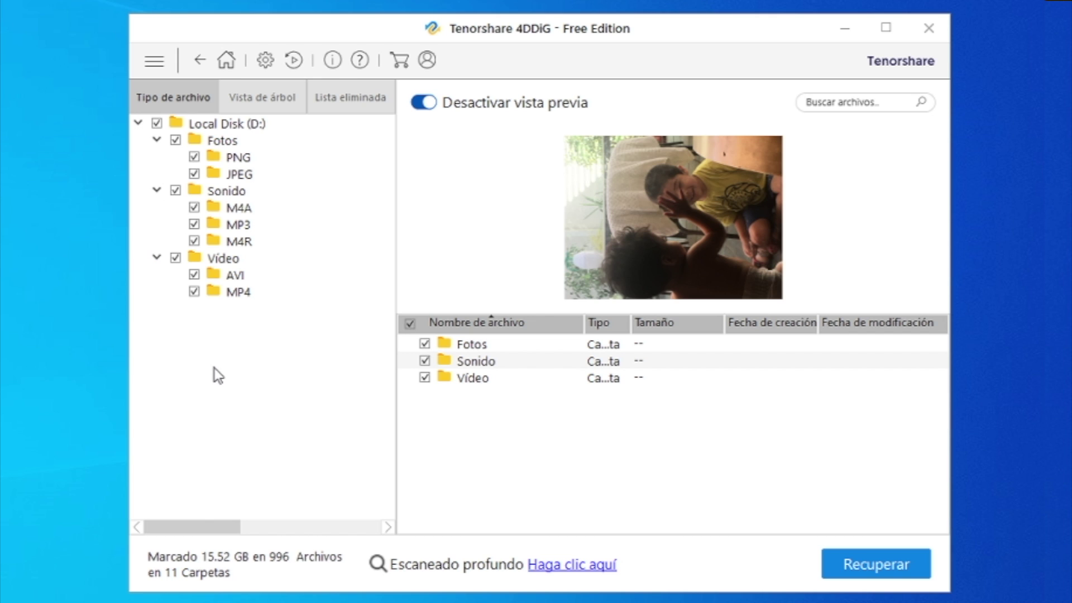
Step: List the found MP4 videos and sort them by size, creation date, file name and finally modification date
click(229, 297)
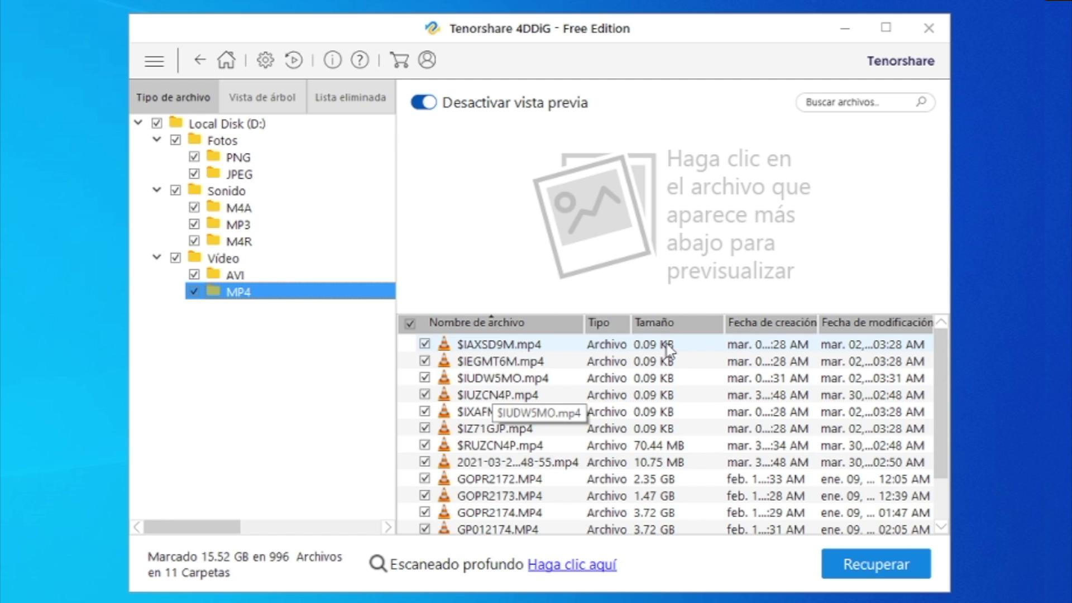
click(688, 329)
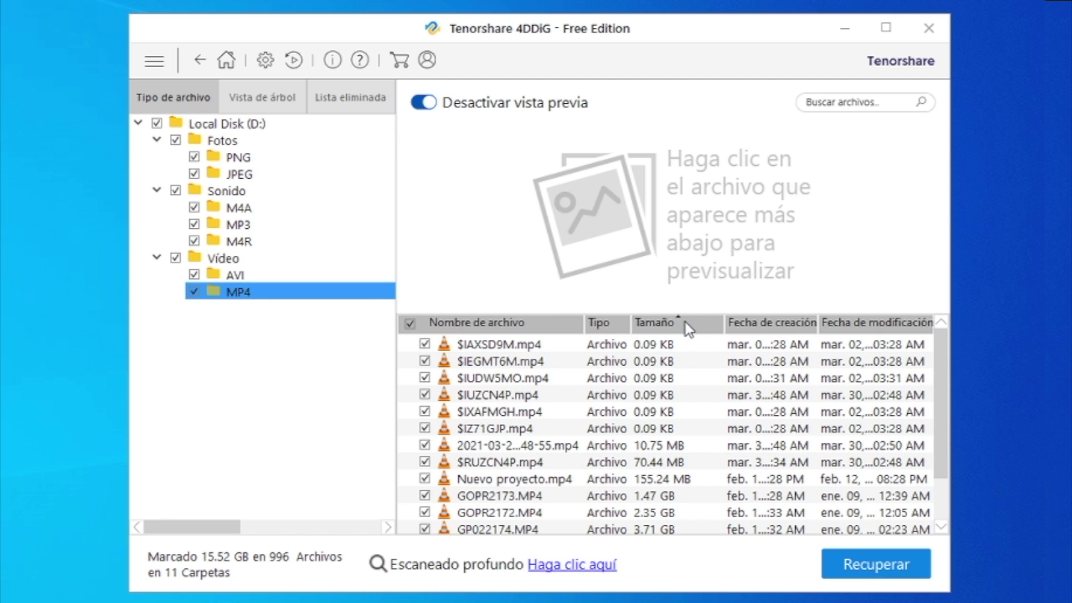
click(749, 327)
click(543, 329)
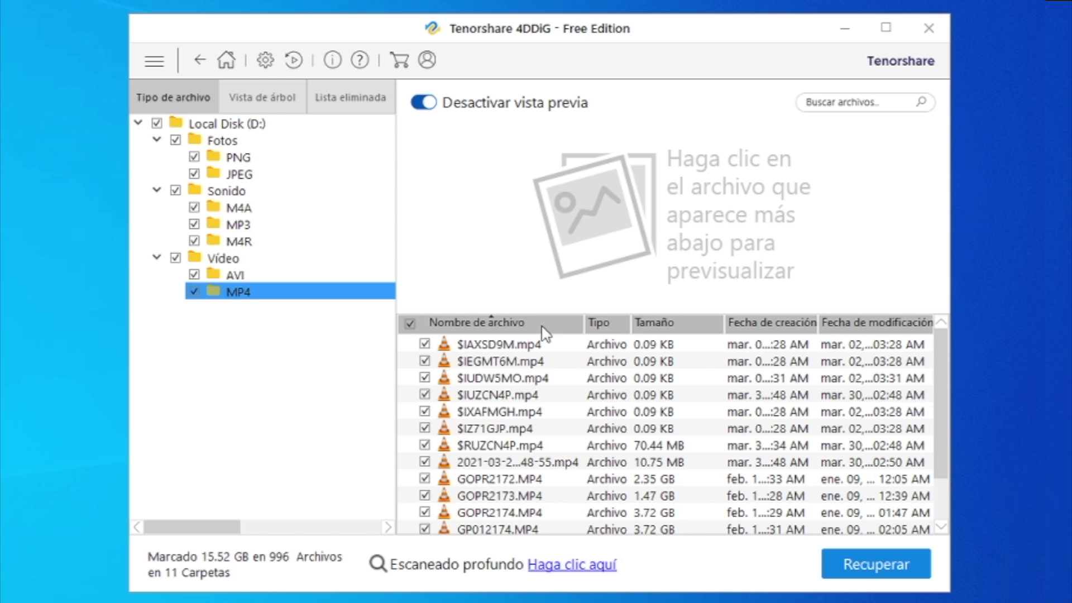
click(857, 323)
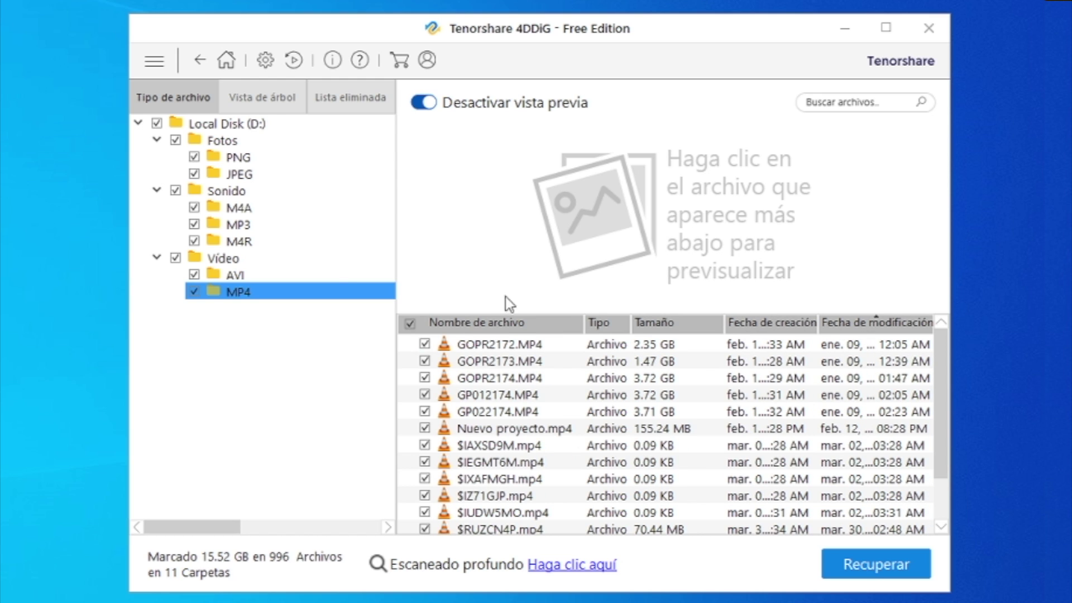
Step: Preview the countdown.avi file from the AVI video folder, accepting the partial preview notice
click(237, 276)
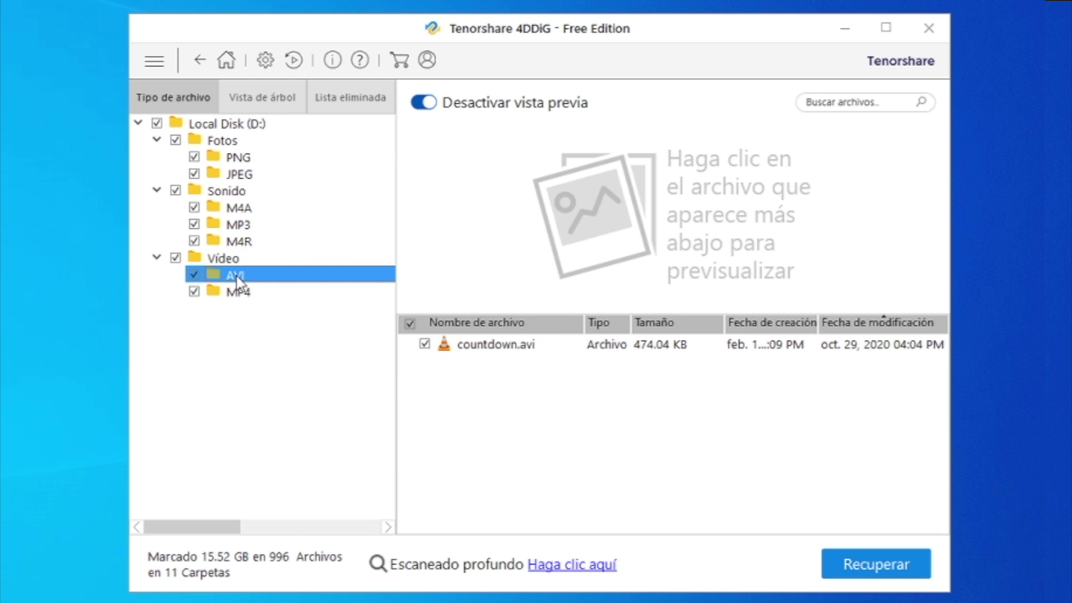
click(510, 344)
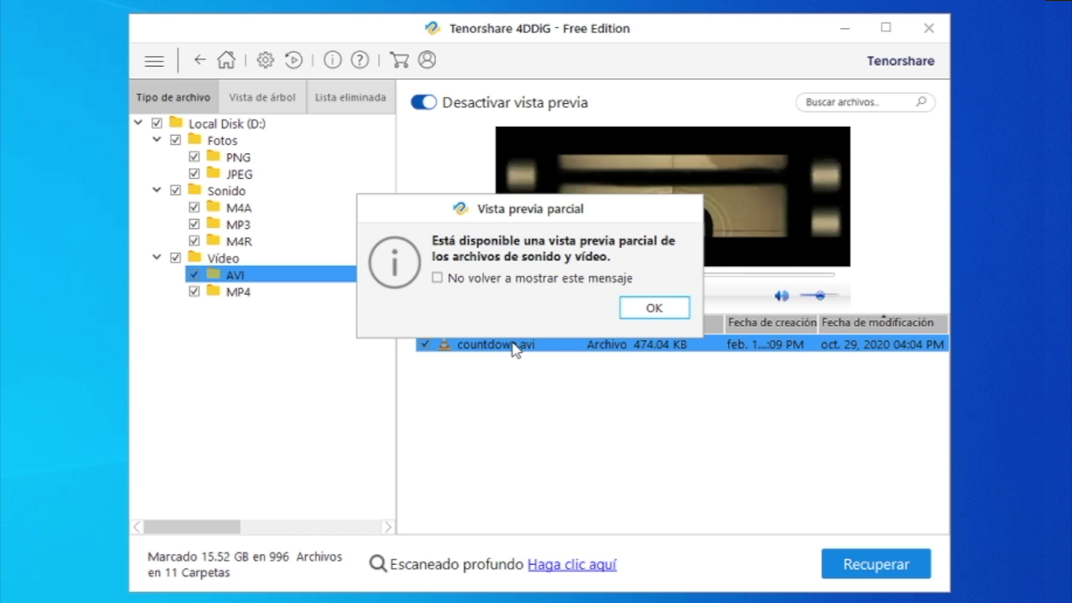
click(647, 306)
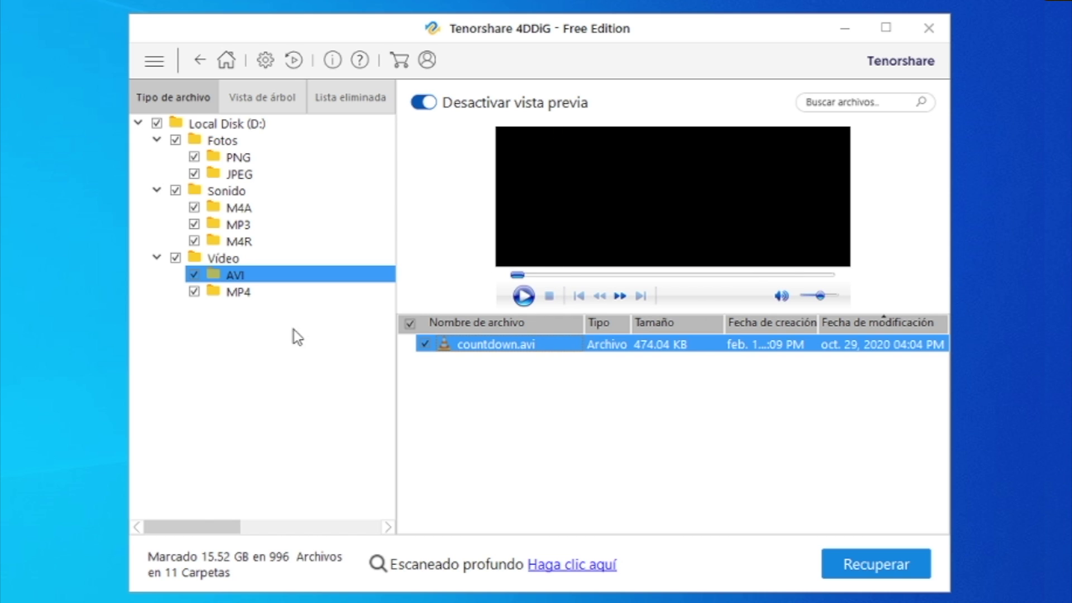
Step: Look through the files found in the M4R, MP3, M4A, JPEG and PNG folders and the contents of Fotos
click(251, 239)
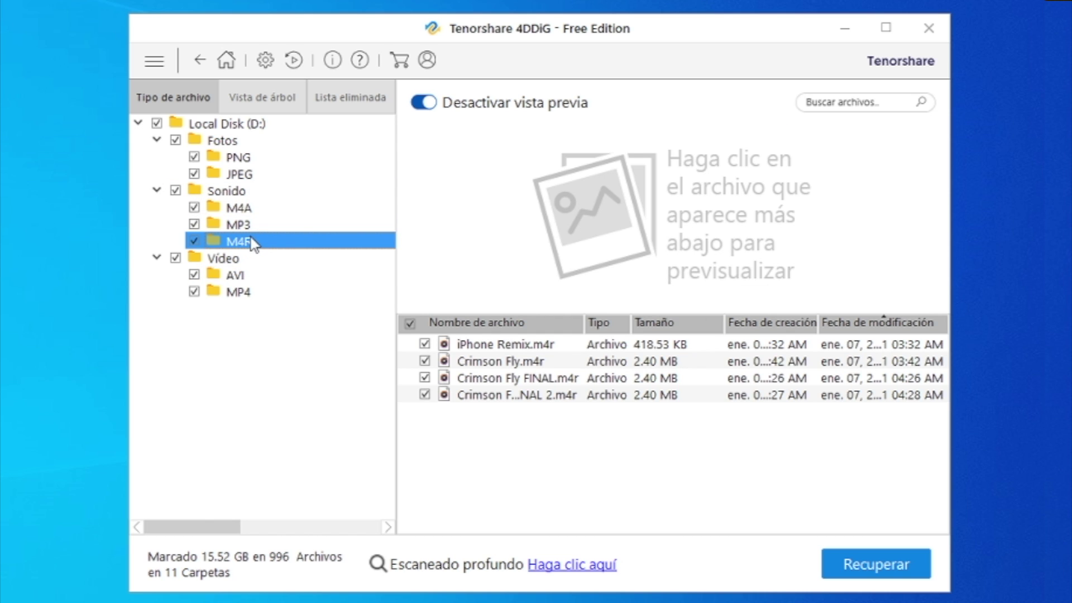
click(260, 225)
click(260, 208)
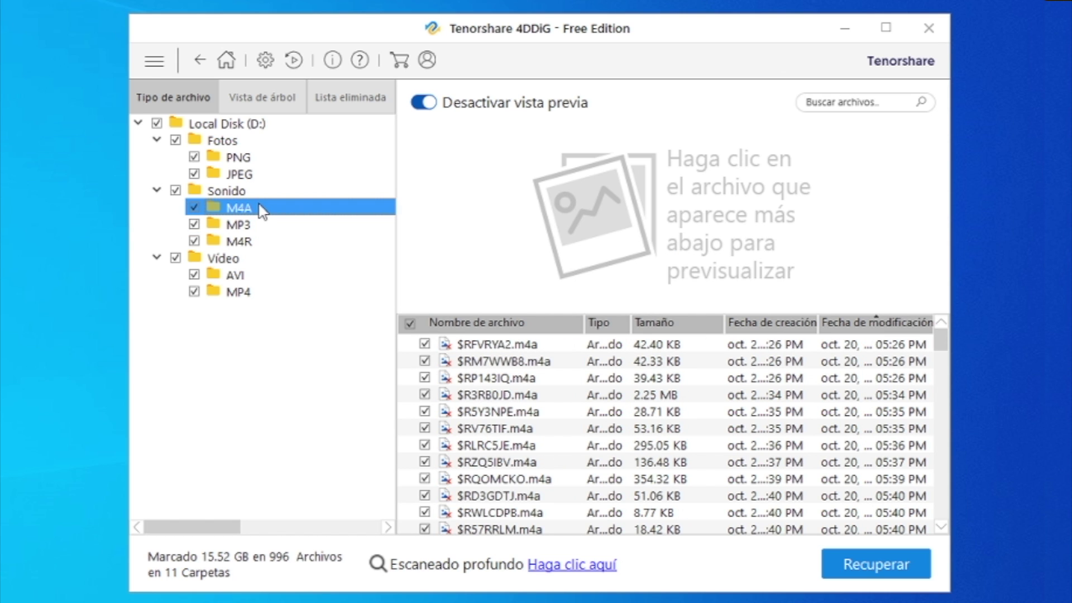
click(256, 174)
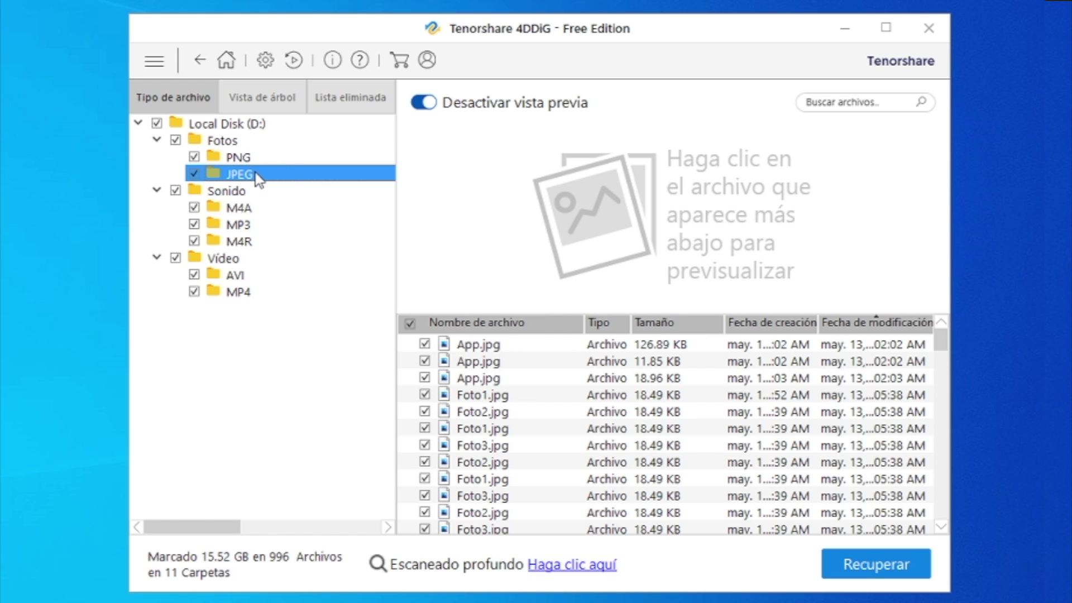
click(249, 156)
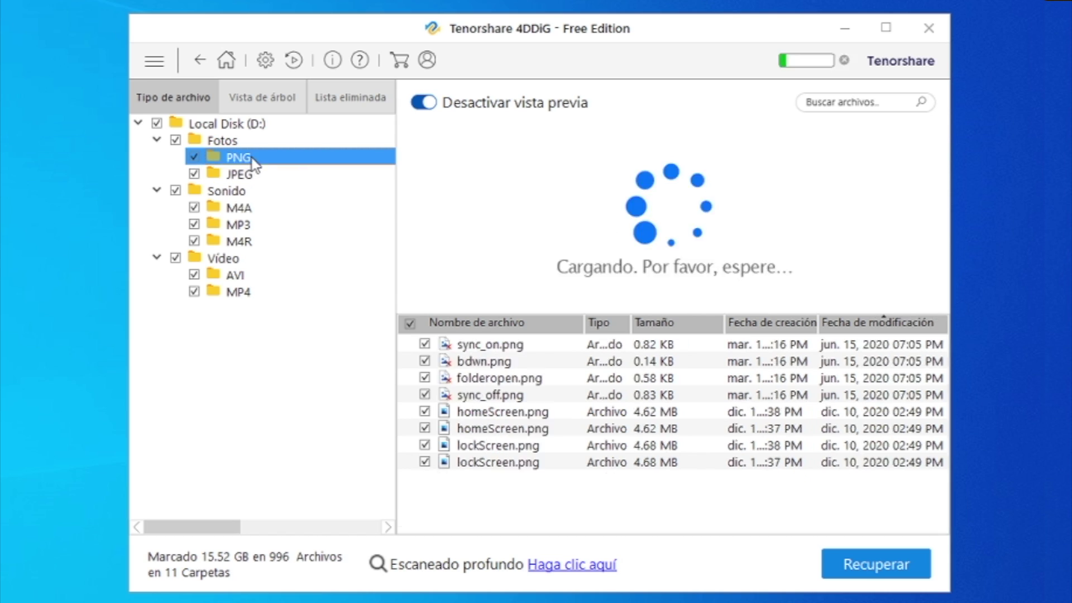
click(238, 139)
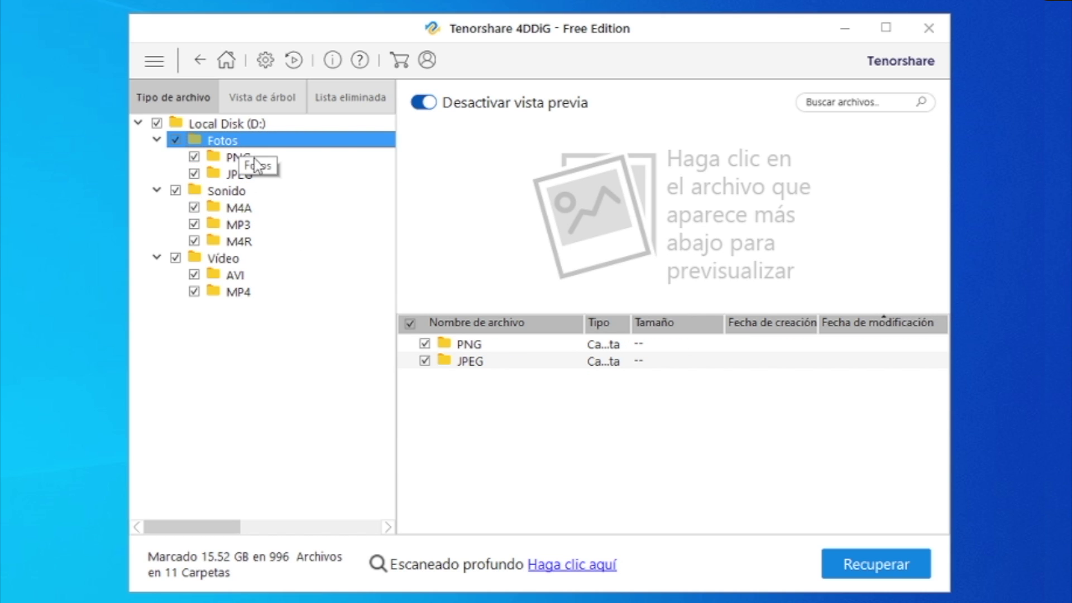
Step: Unmark the Vídeo, Sonido and Fotos categories for recovery and list the found JPEG files
click(175, 258)
click(175, 190)
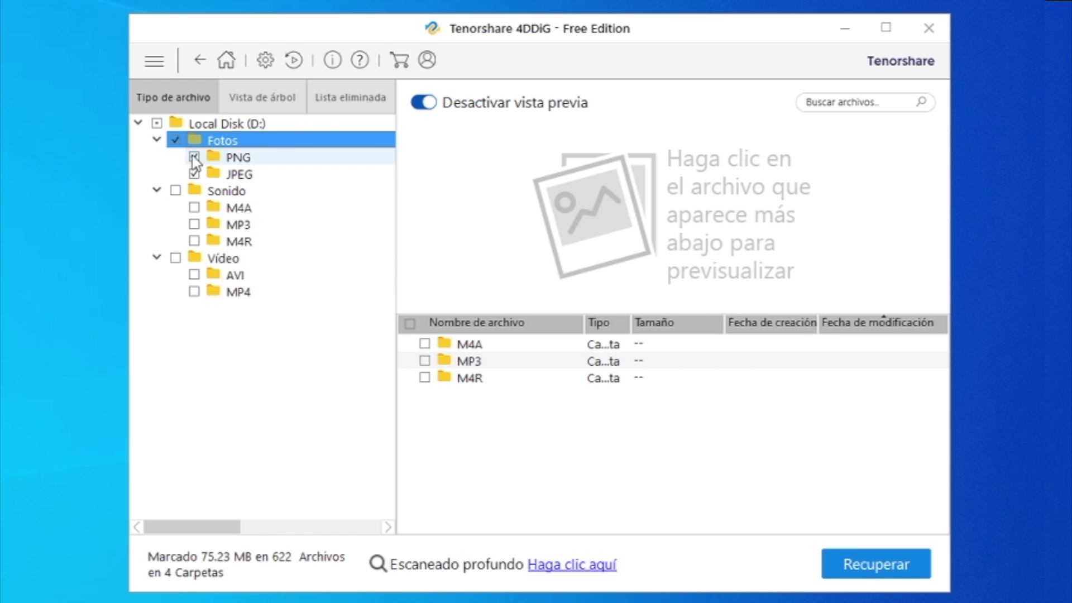
click(175, 139)
click(240, 175)
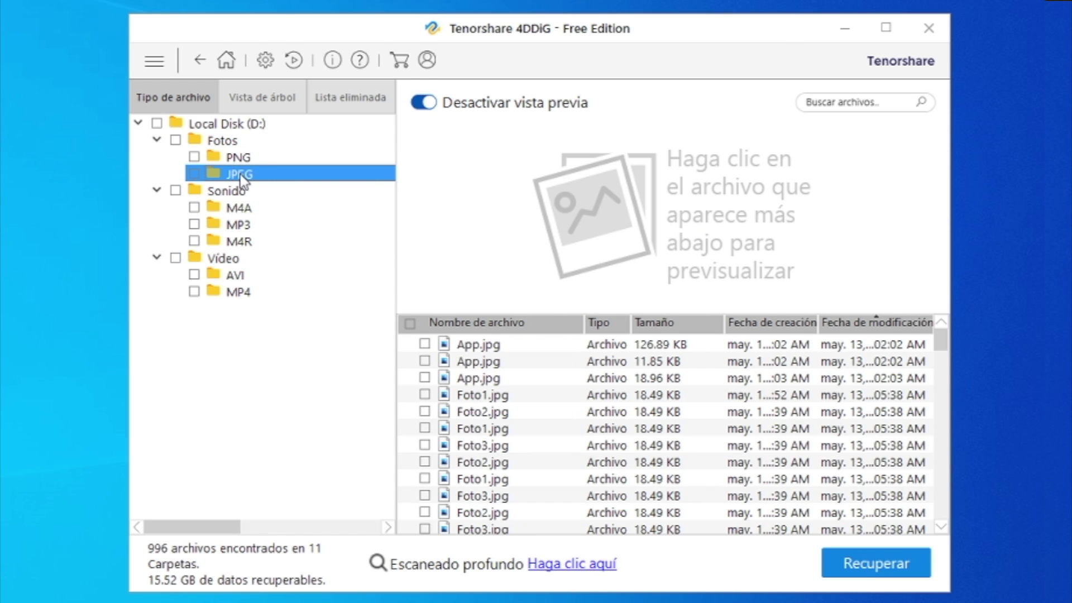
Step: Preview the 18.96 KB App.jpg in the JPEG list, mark it and start its recovery
click(474, 377)
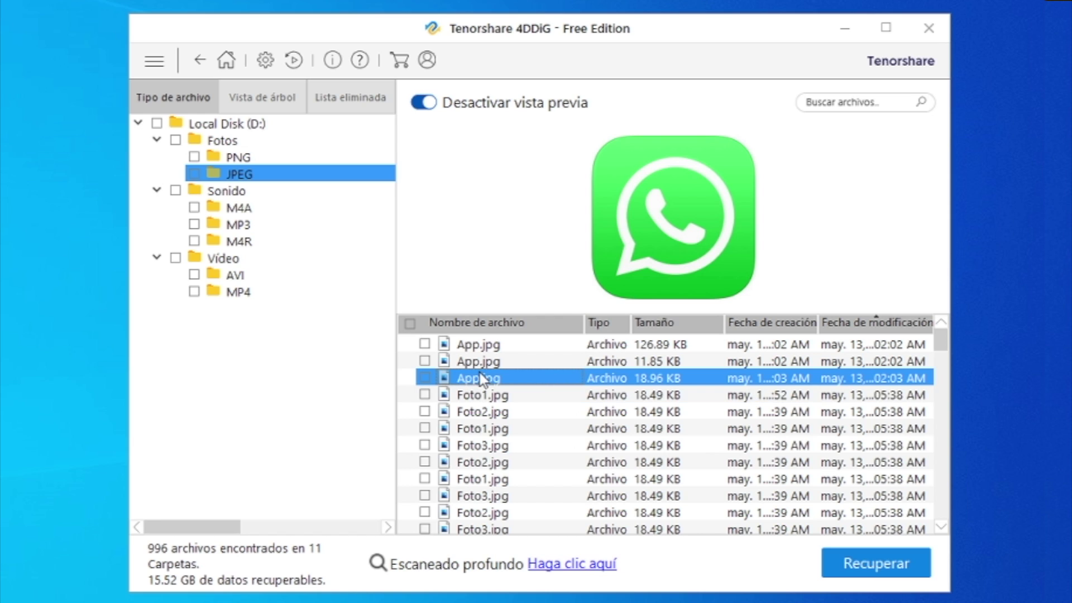
click(425, 378)
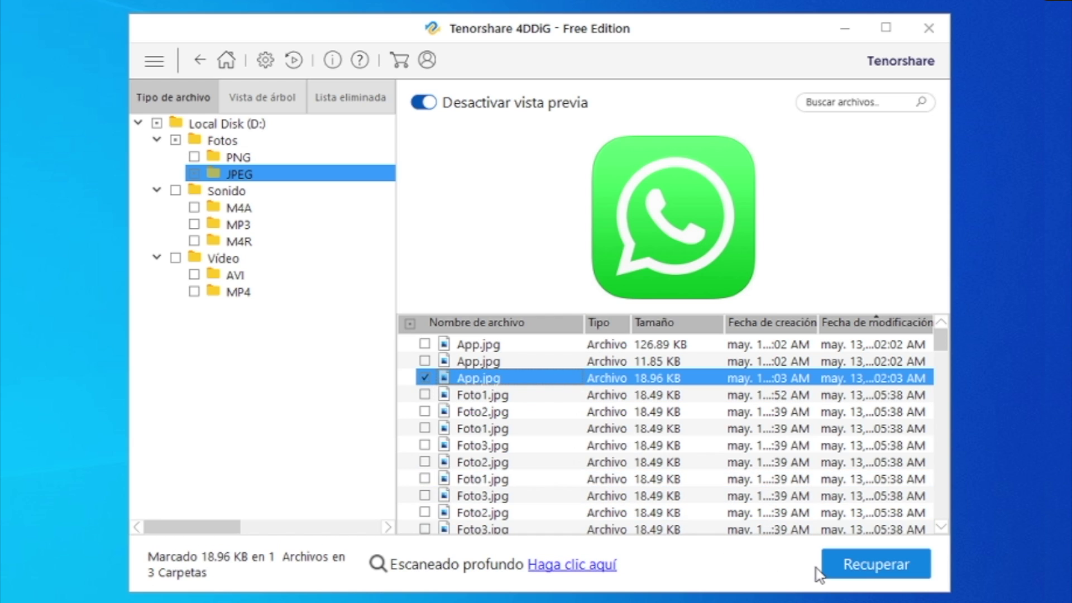
click(869, 570)
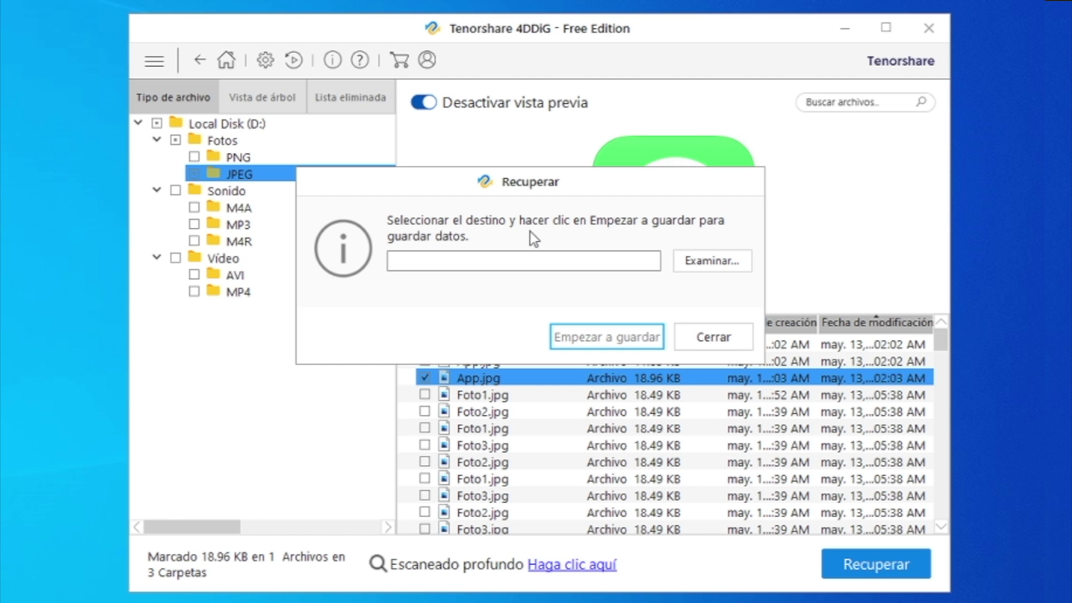
Step: Browse to drive C: for the recovery destination and create a new folder there named Recuperado
click(706, 266)
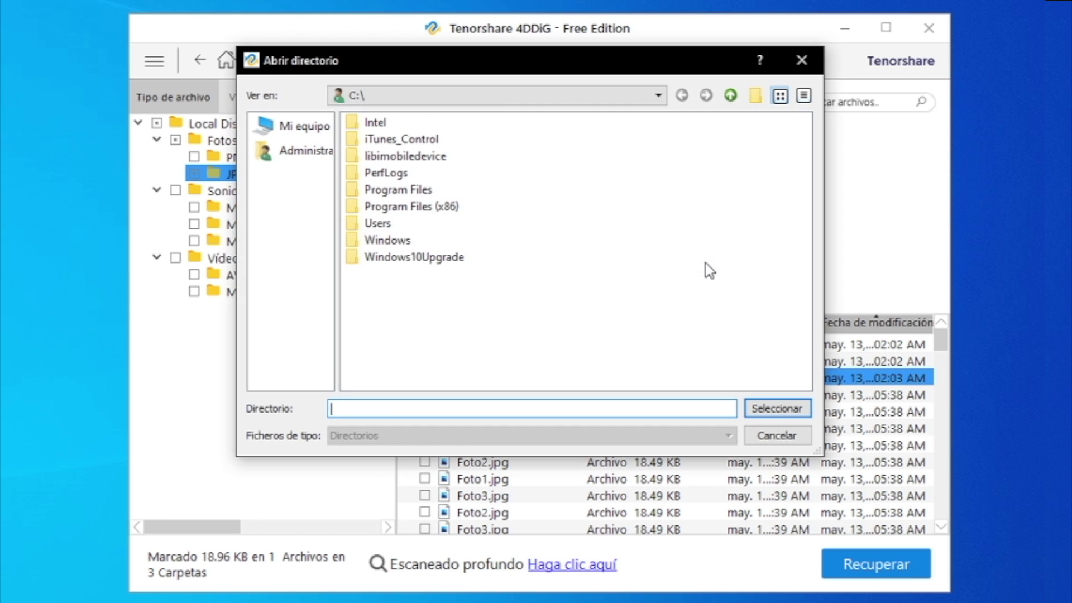
click(301, 132)
click(368, 141)
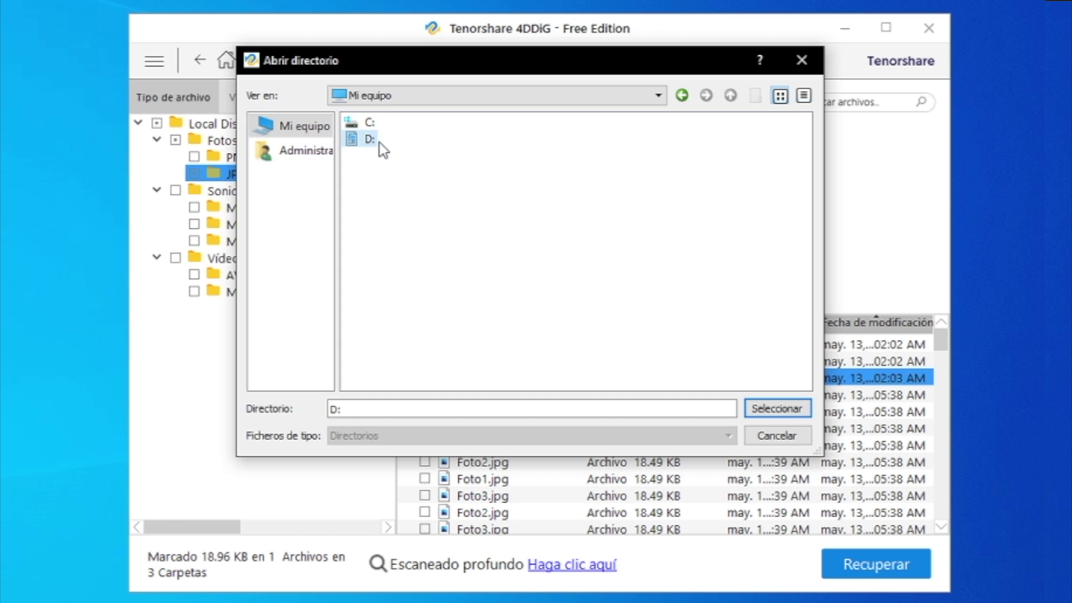
click(369, 122)
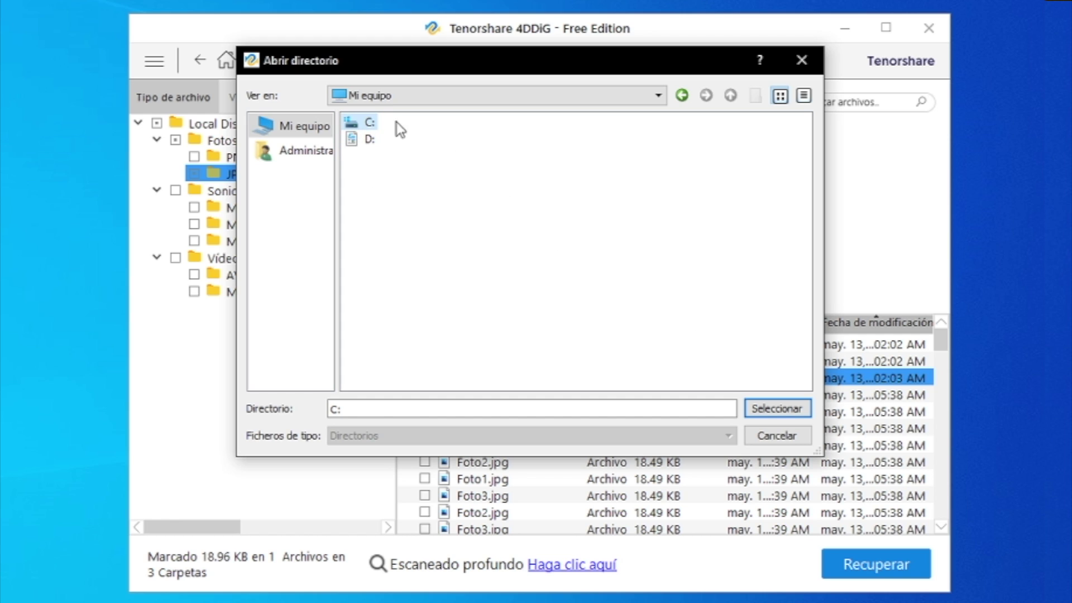
double_click(363, 120)
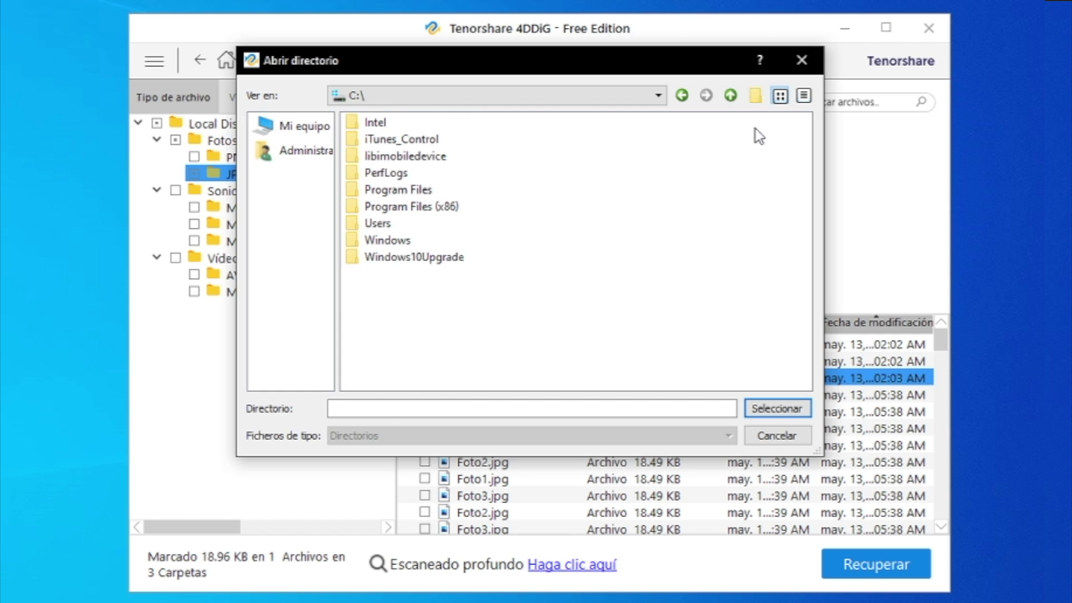
click(755, 96)
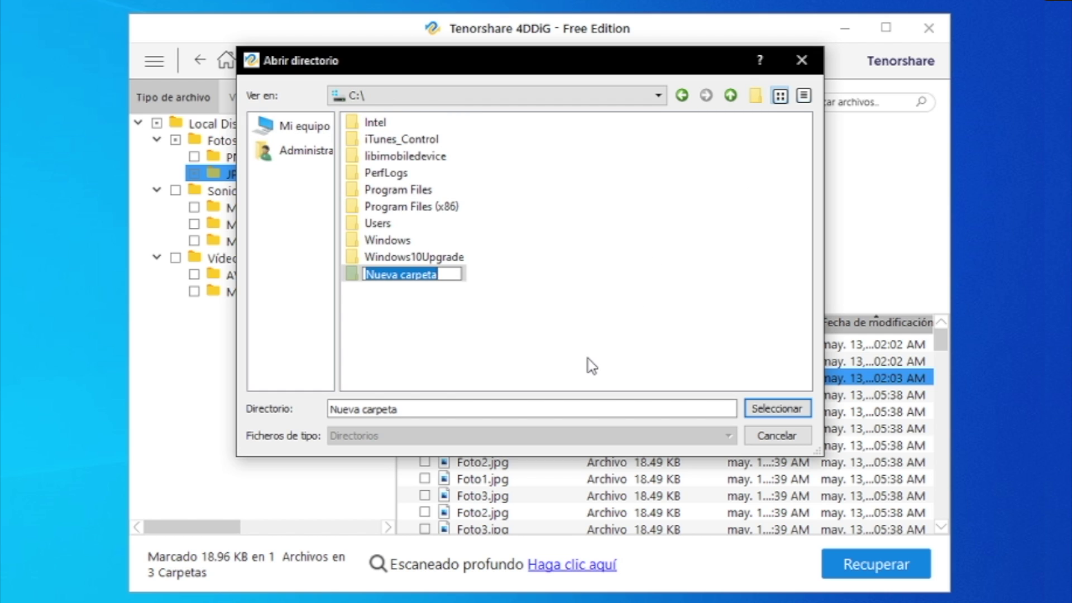
text(Recuperado)
key(Return)
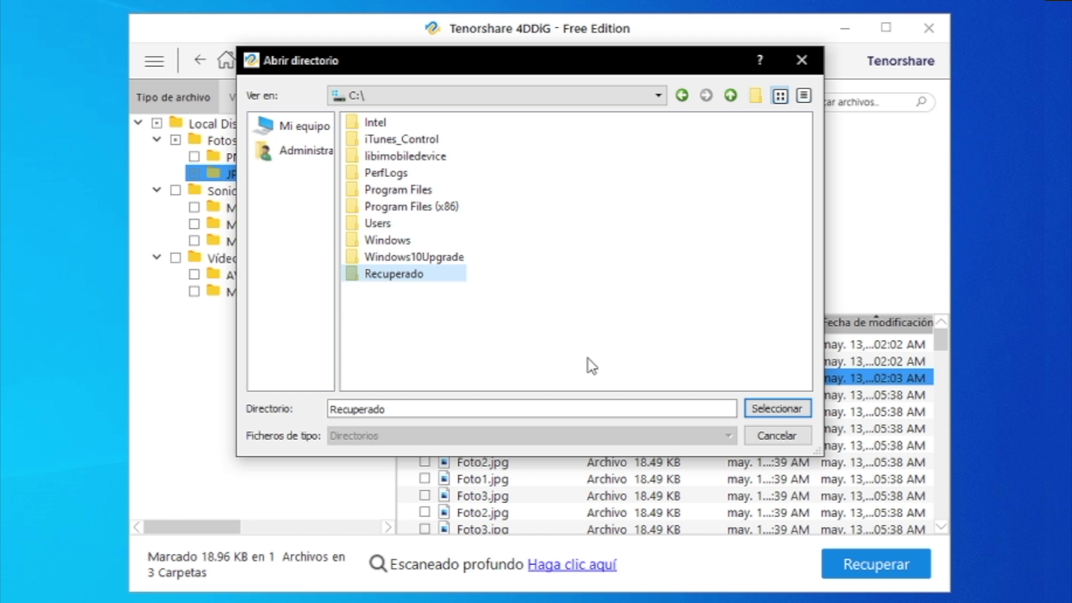
Step: Set C:/Recuperado as the destination, save the marked photo there and close the completion notice
click(790, 409)
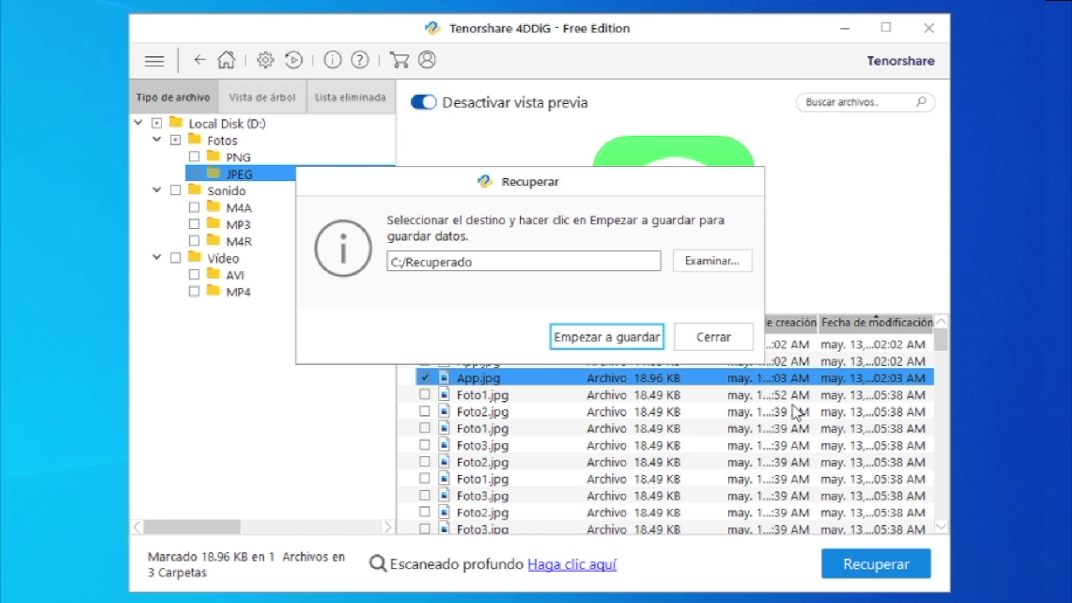
click(599, 338)
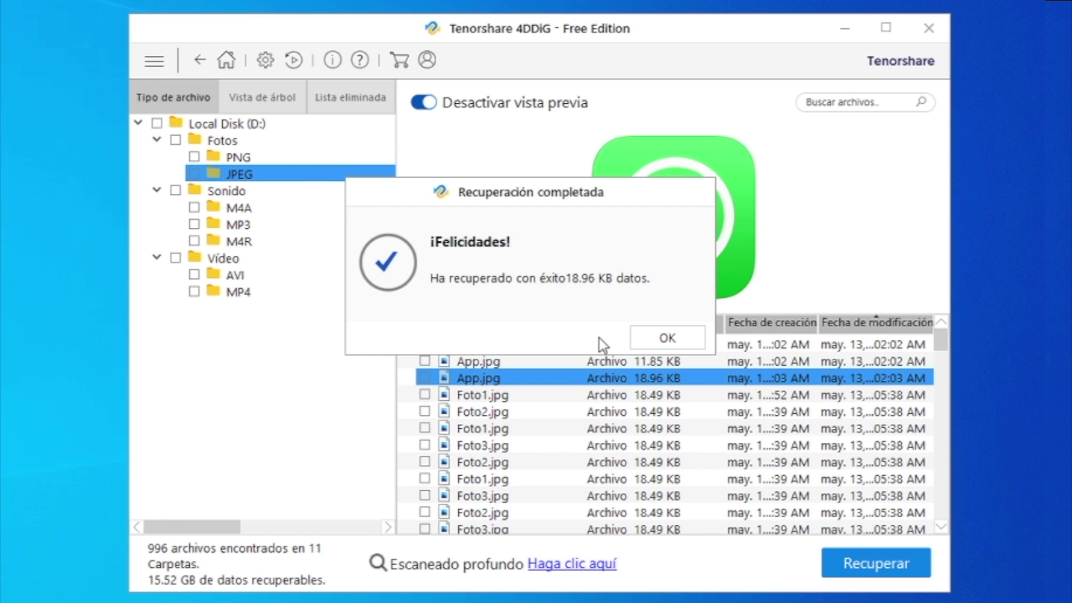
click(690, 341)
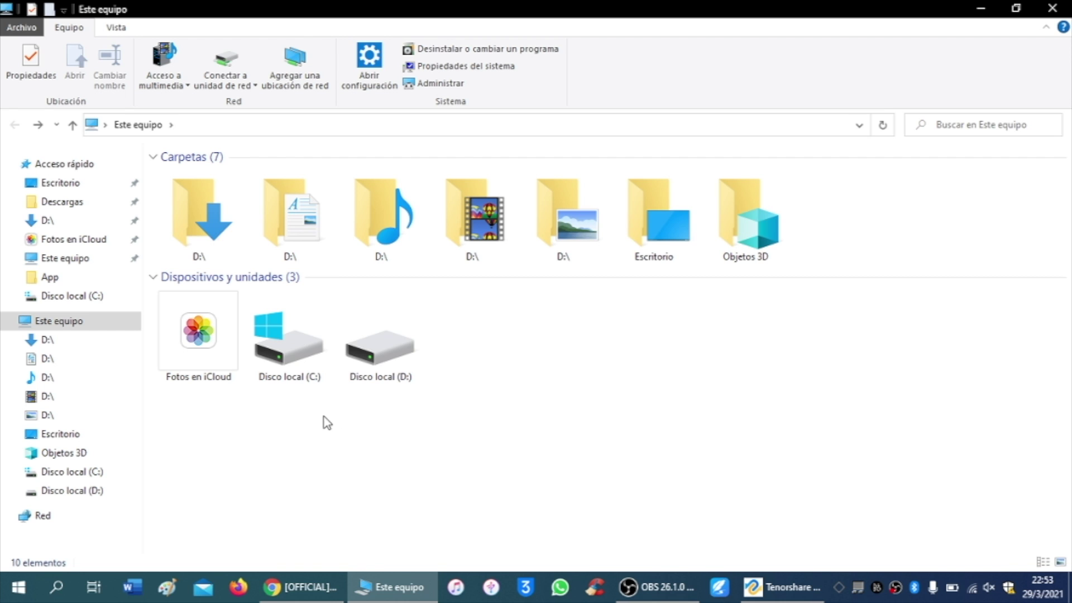
Step: Switch to File Explorer and open the Recuperado folder on drive C:, going through #Raíz to check the recovered photo
double_click(288, 349)
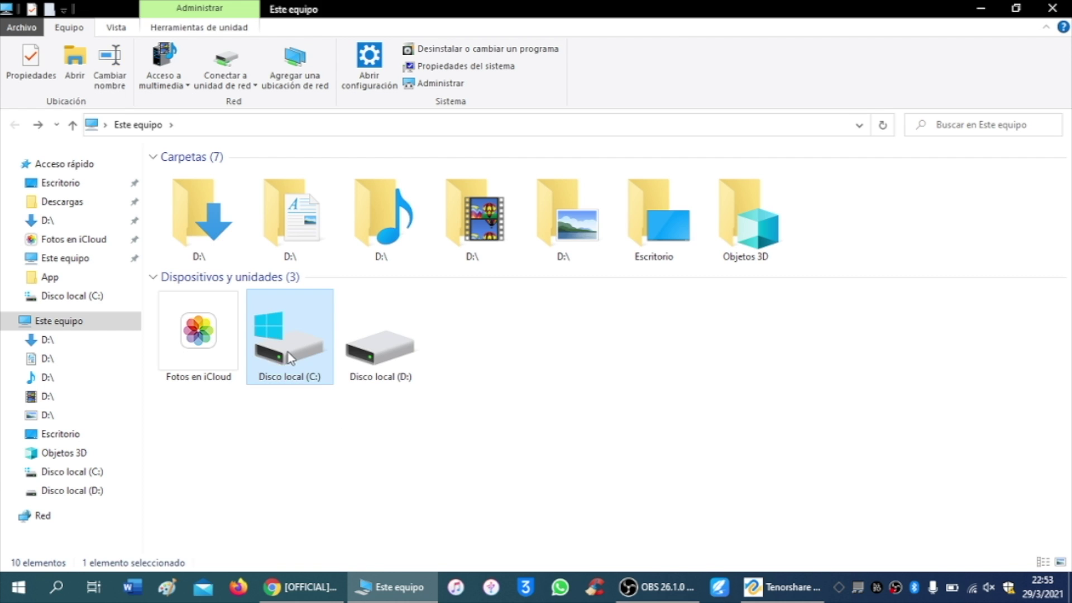
double_click(219, 275)
double_click(207, 176)
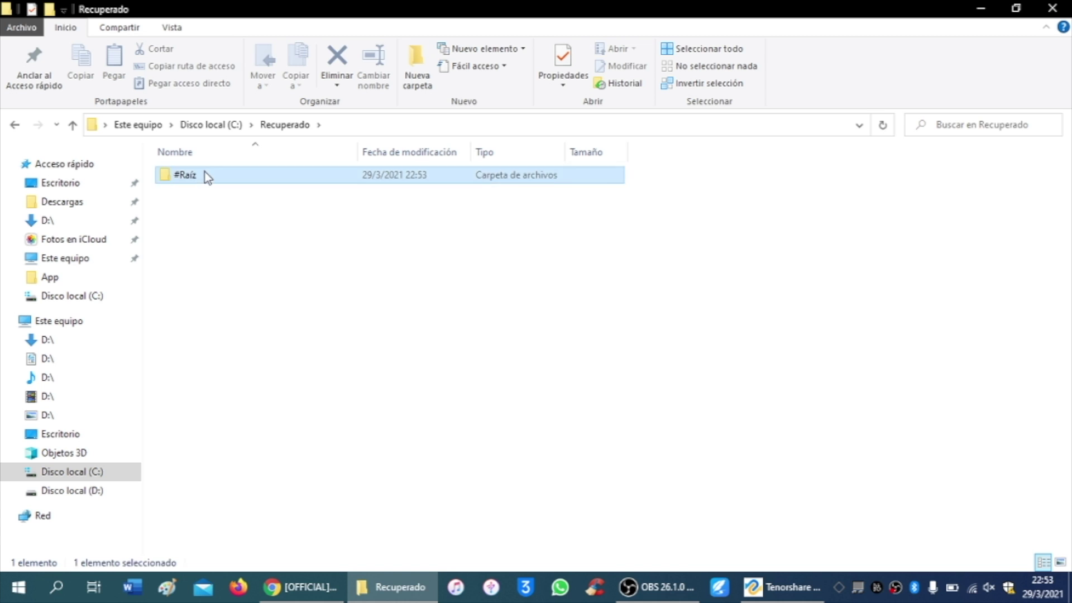
double_click(207, 176)
double_click(207, 177)
click(206, 176)
click(280, 222)
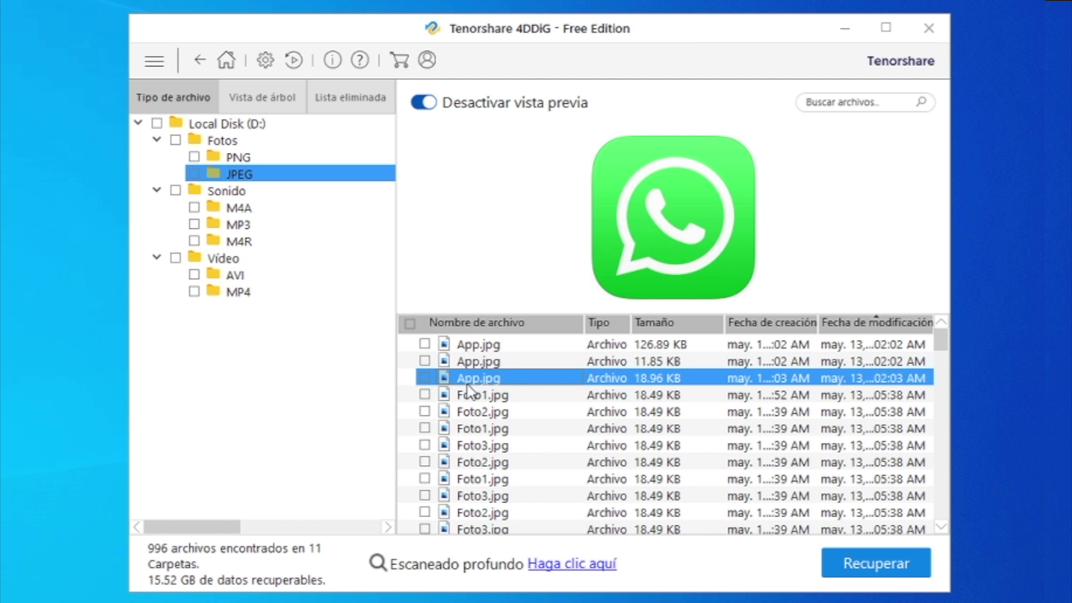
Step: Back in Tenorshare 4DDiG, list the M4R sound files and mark iPhone Remix.m4r for recovery
click(236, 245)
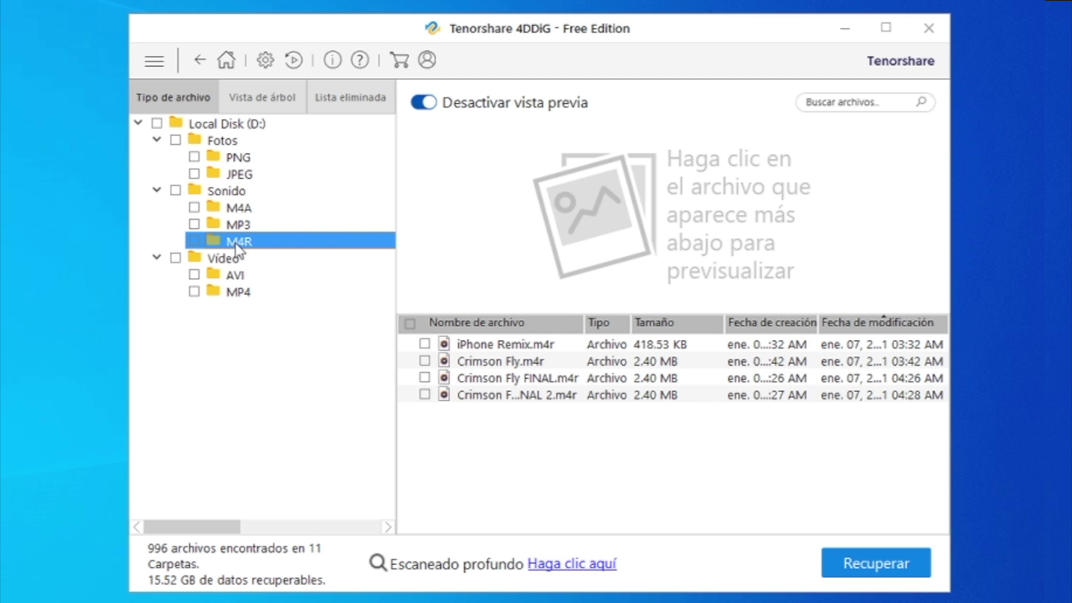
click(479, 346)
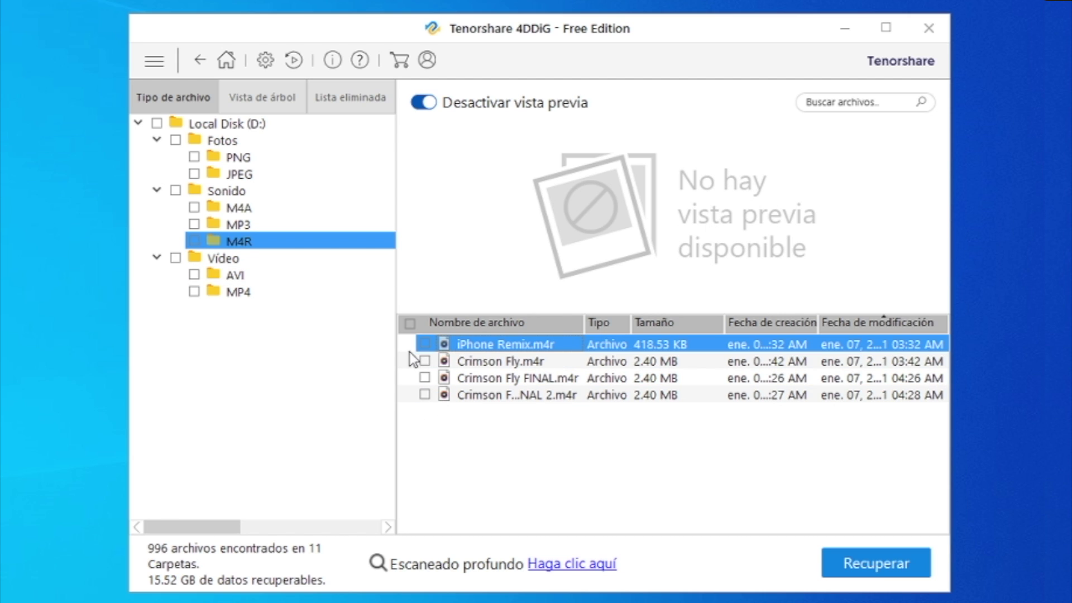
click(425, 344)
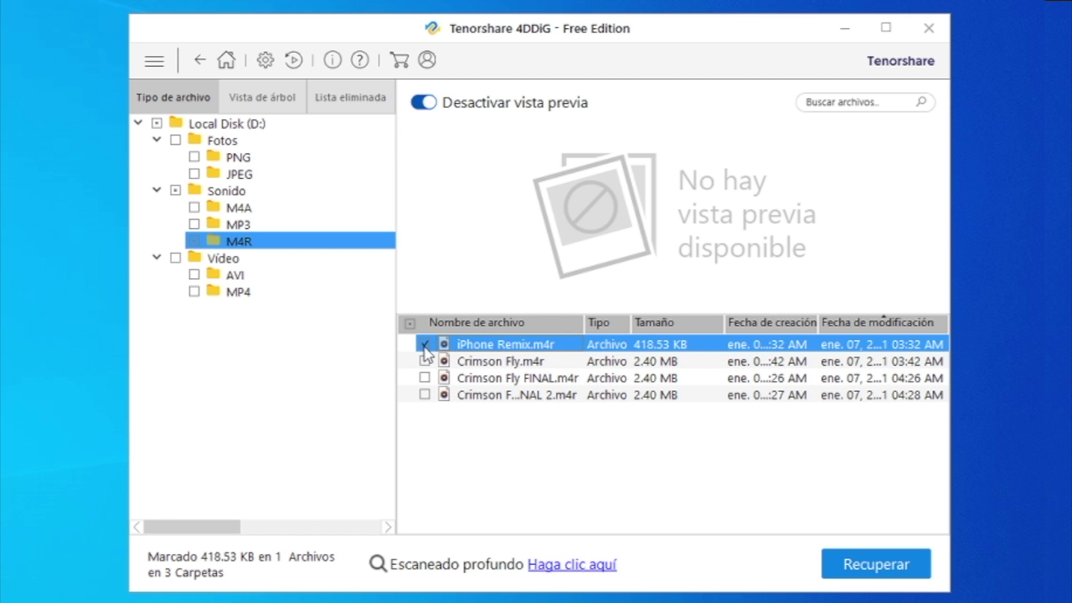
Step: Recover the marked M4R file into the existing C:/Recuperado folder and close the completion notice
click(852, 563)
click(705, 258)
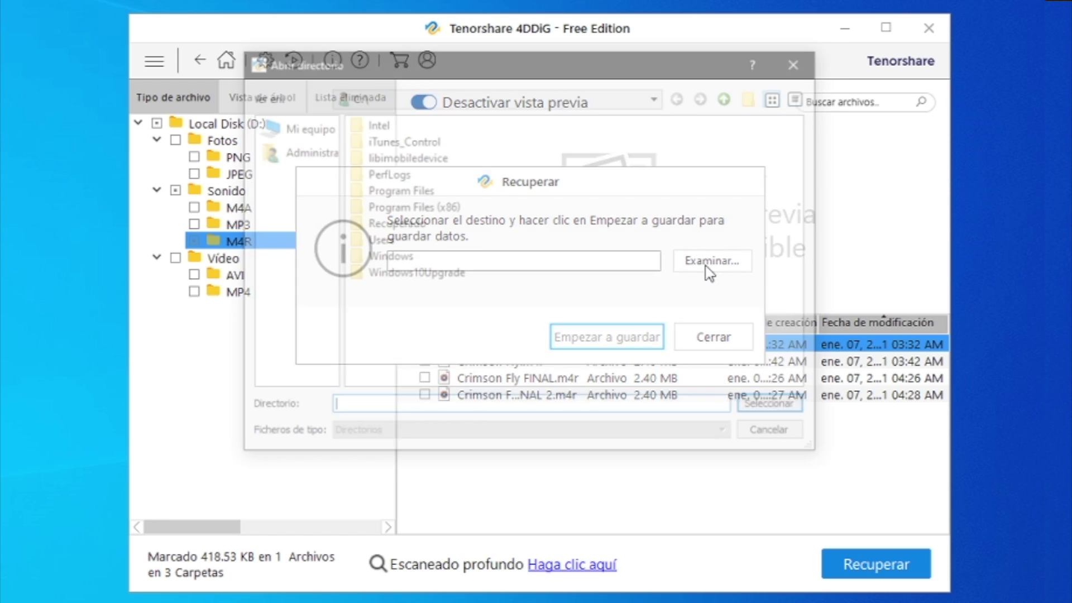
click(396, 223)
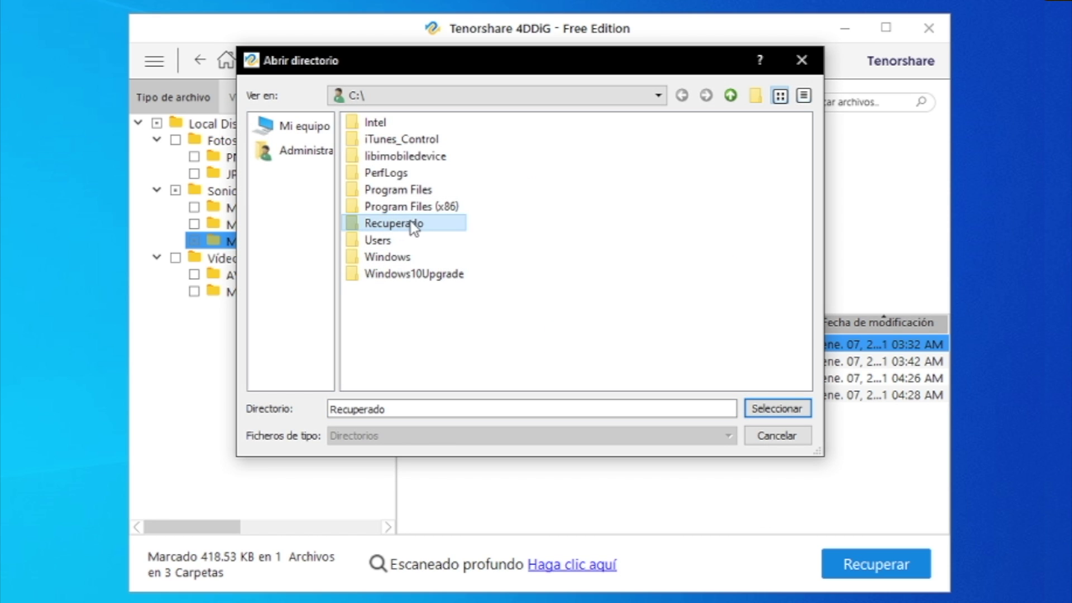
click(802, 407)
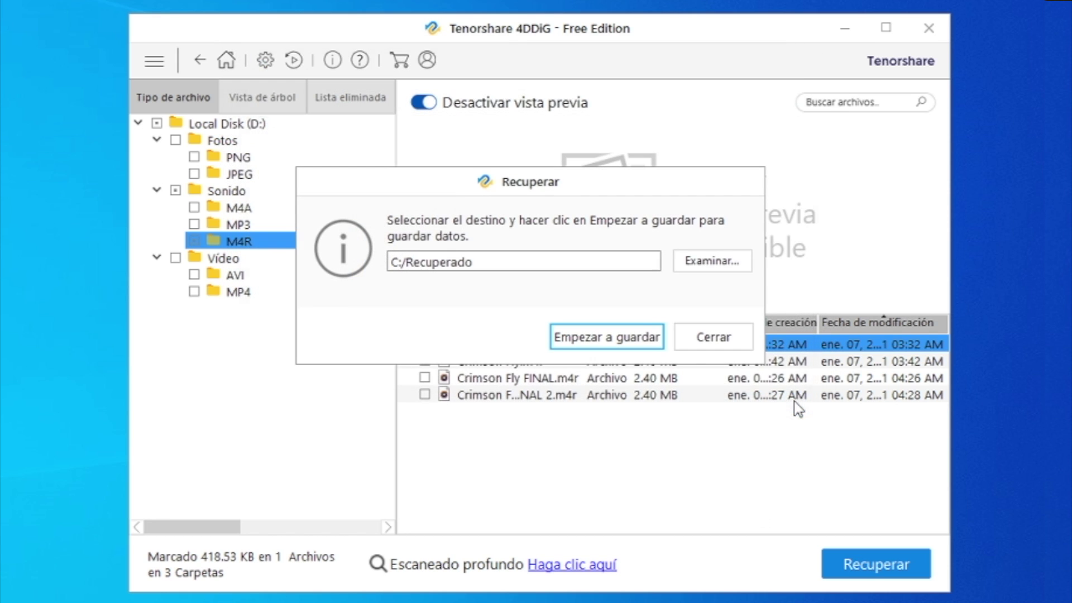
click(632, 337)
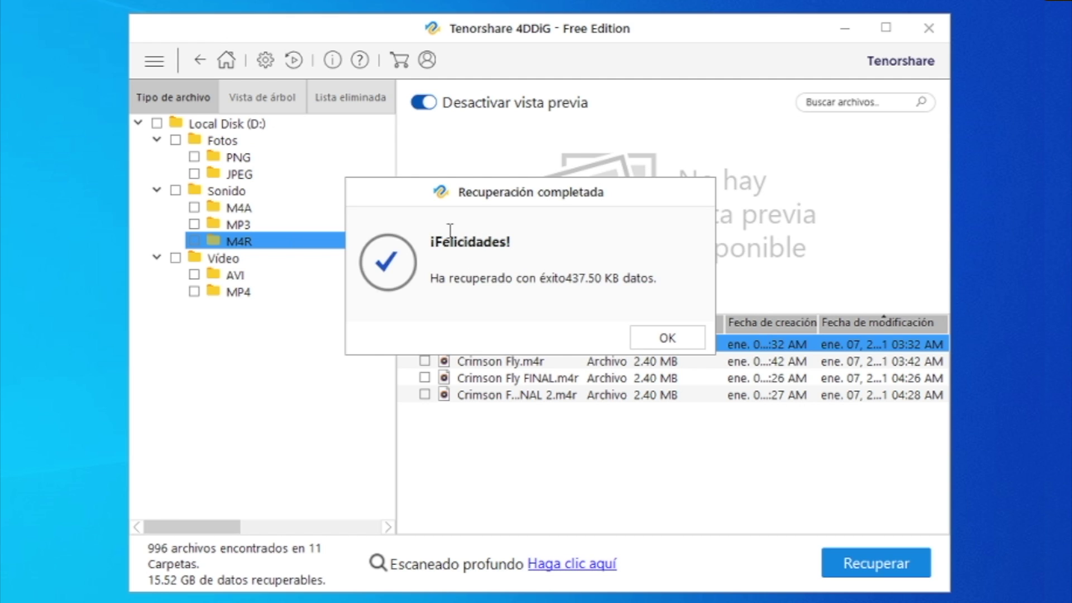
click(678, 345)
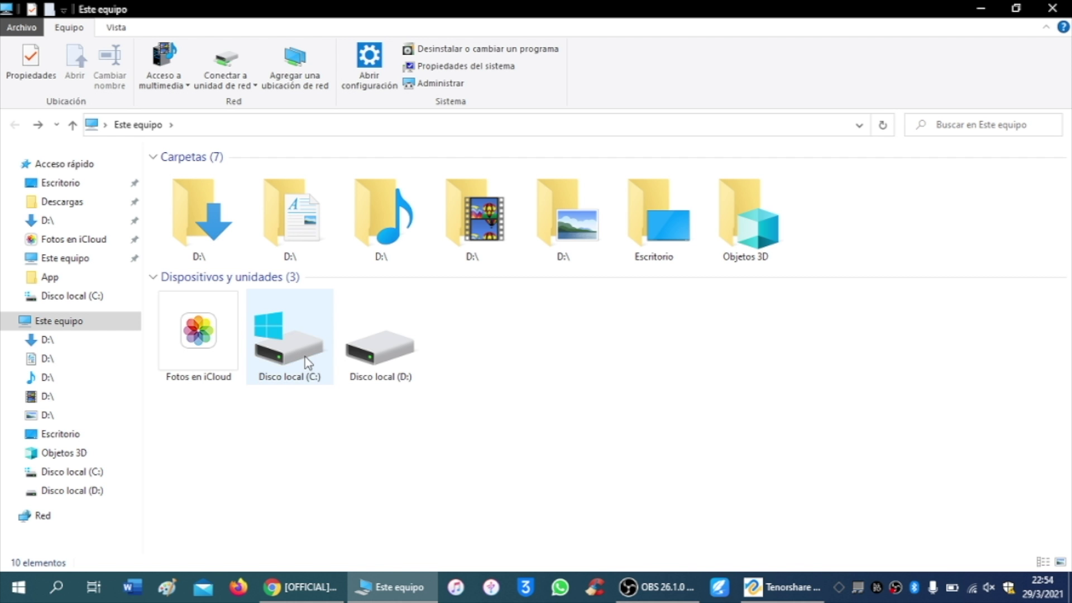
Step: Switch to File Explorer and open Recuperado > #Raíz > Sonido > M4R on drive C: to check the recovered iPhone Remix file
double_click(274, 363)
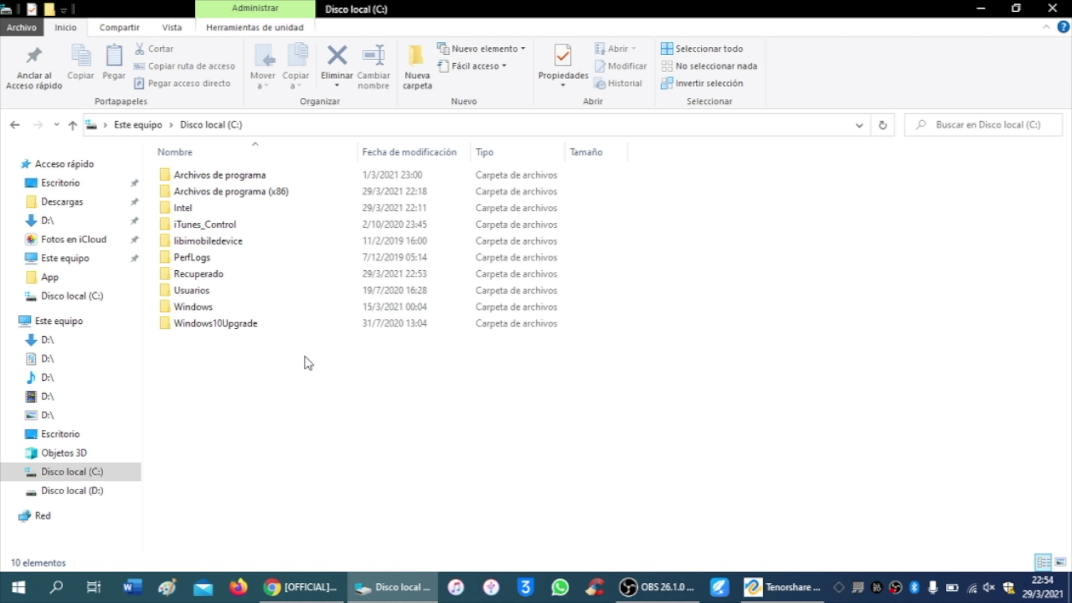
double_click(224, 275)
double_click(198, 177)
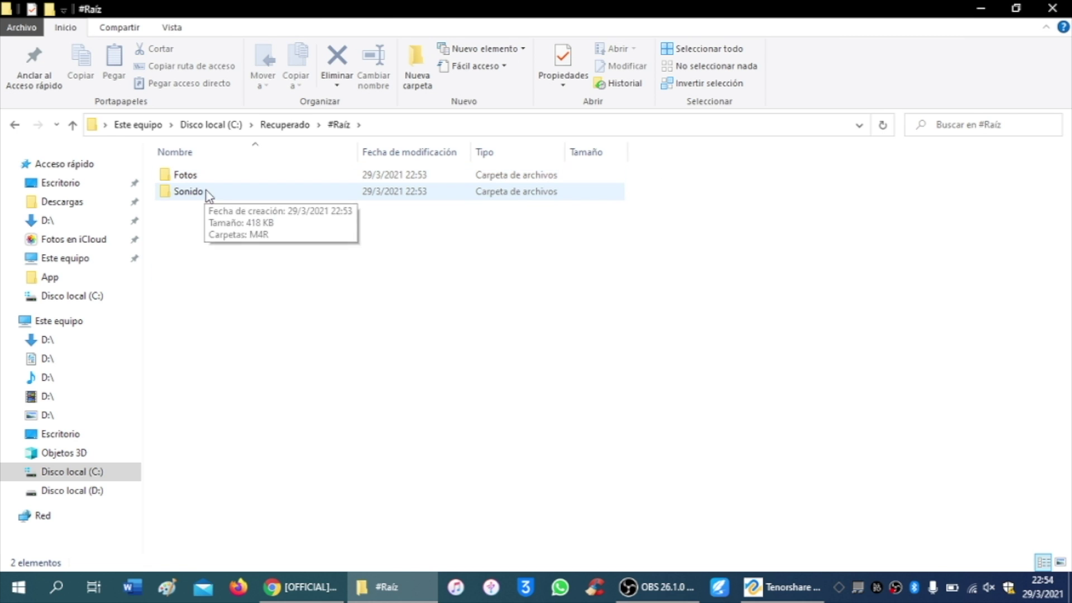
double_click(198, 191)
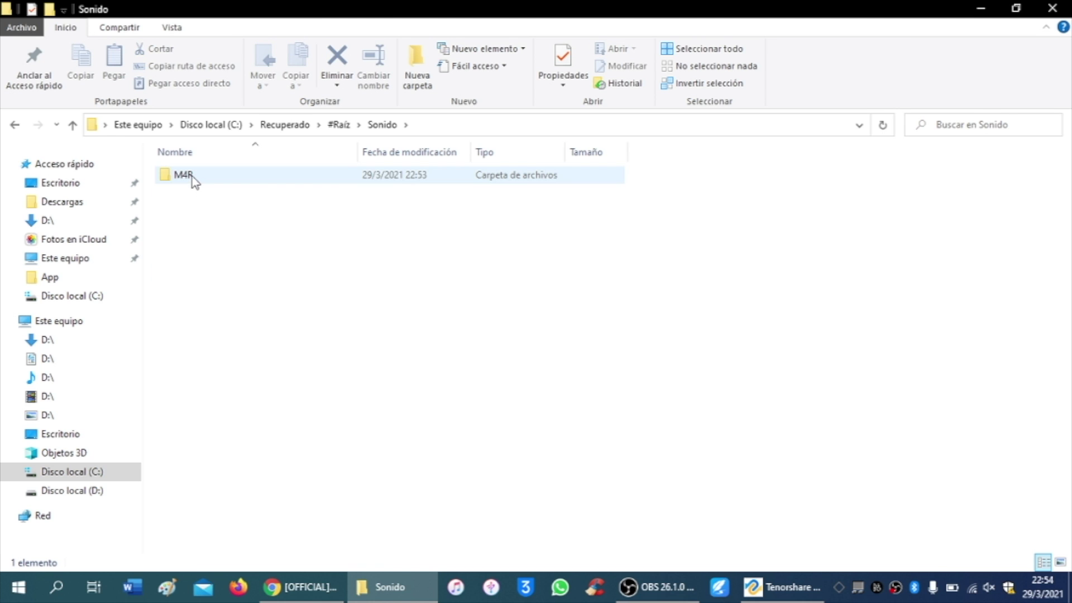
double_click(194, 178)
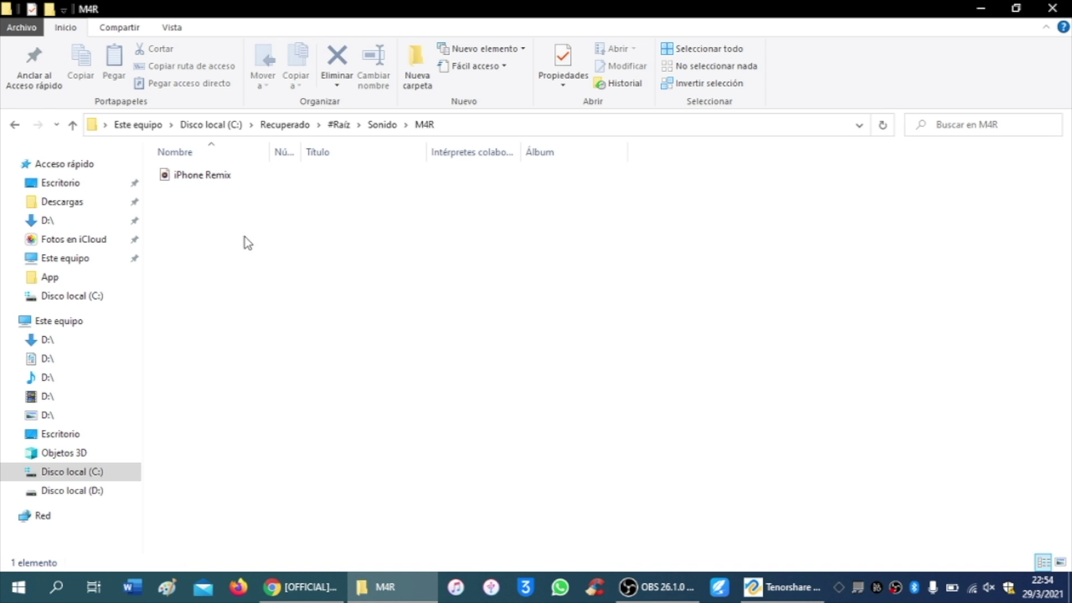
click(212, 183)
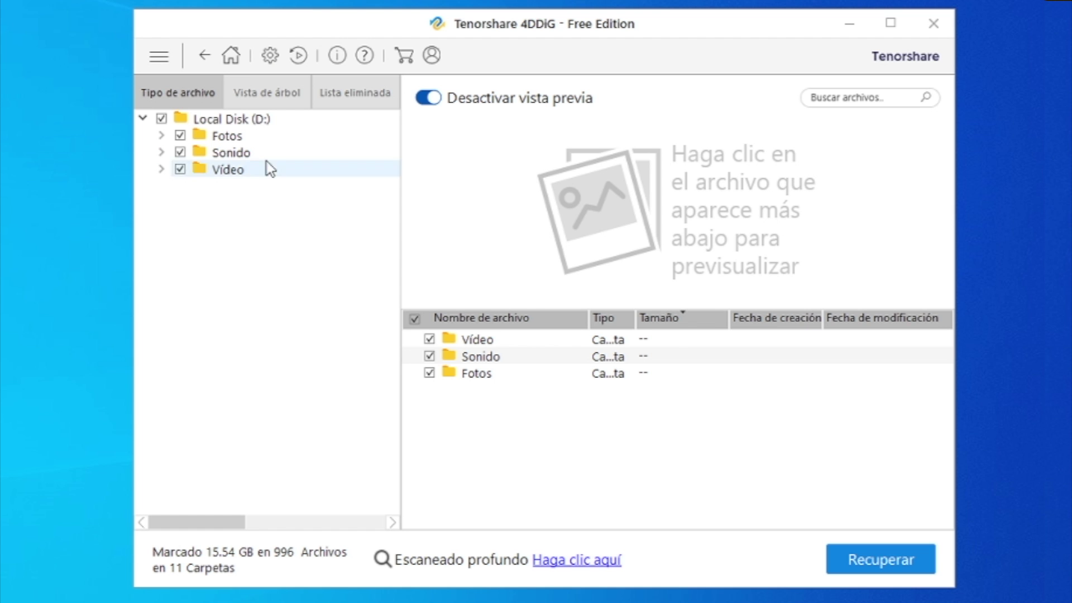
Step: In the 4DDiG folder tree view, unmark Local Disk (D:) and mark only $R4HZIR4.m4a in the $RECYCLE.BIN subfolder
click(283, 92)
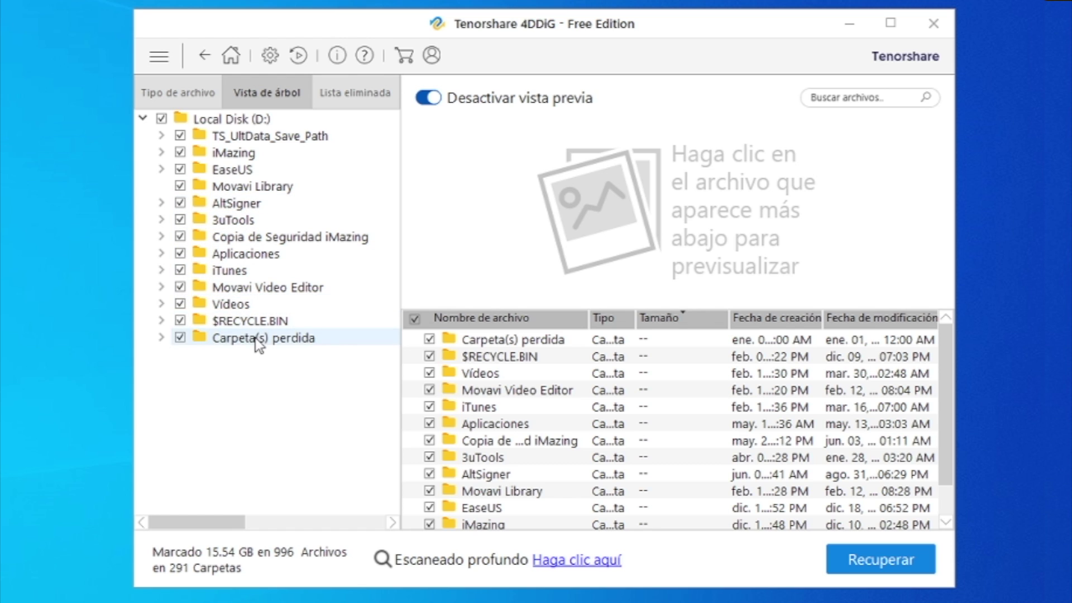
click(162, 118)
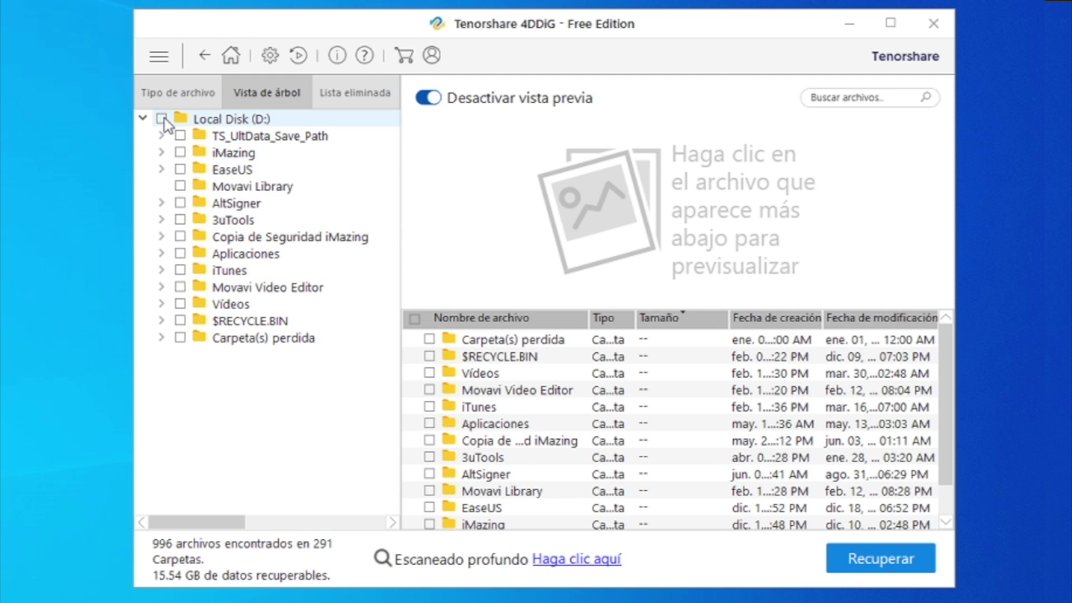
click(224, 322)
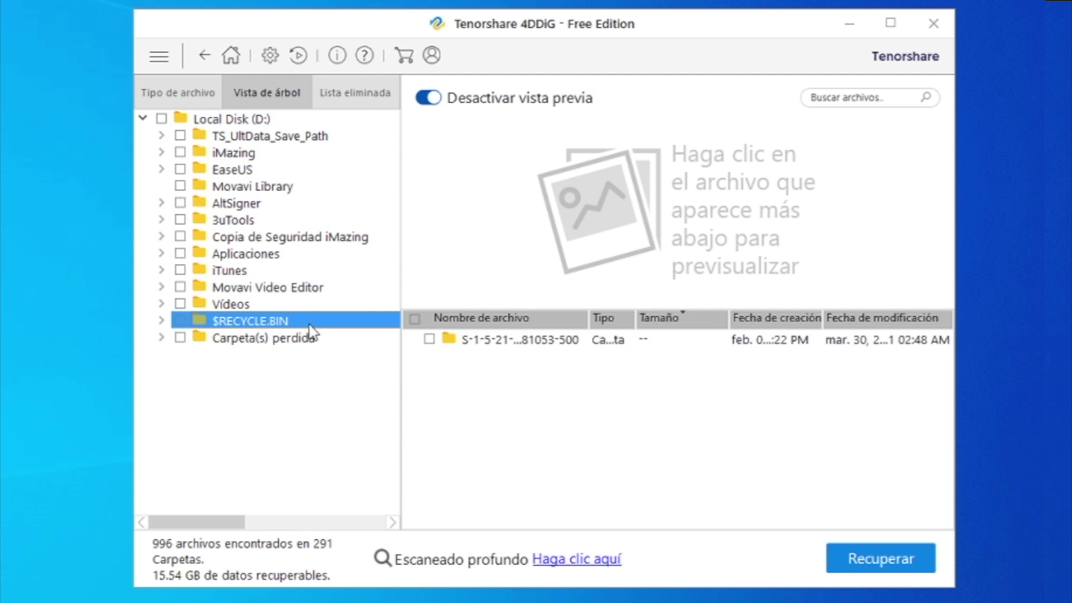
double_click(460, 340)
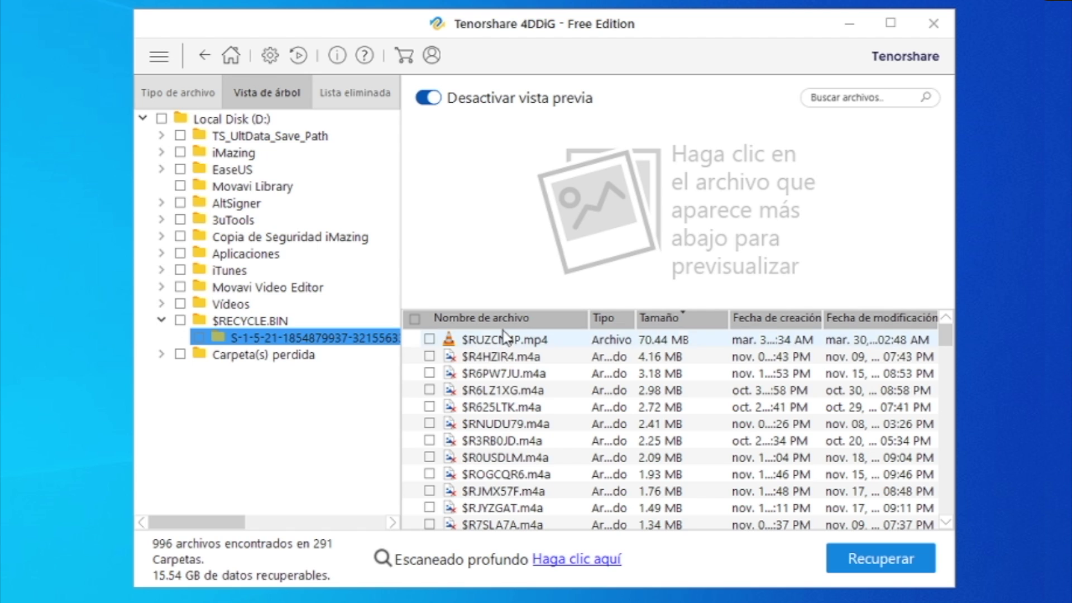
click(429, 358)
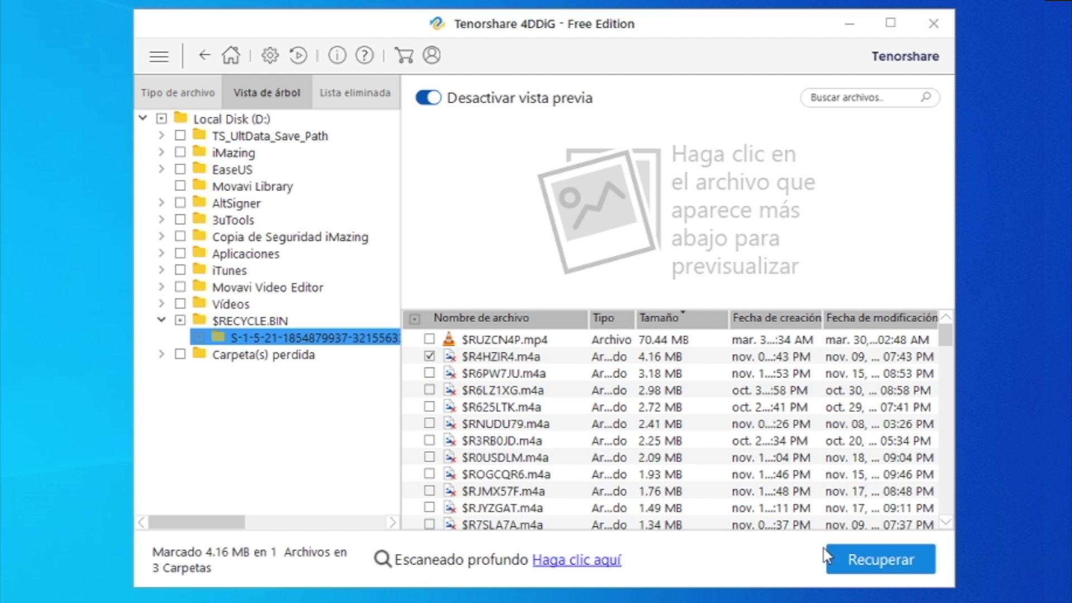
Step: Recover the marked $R4HZIR4.m4a file into C:/Recuperado and close the completion notice
click(896, 564)
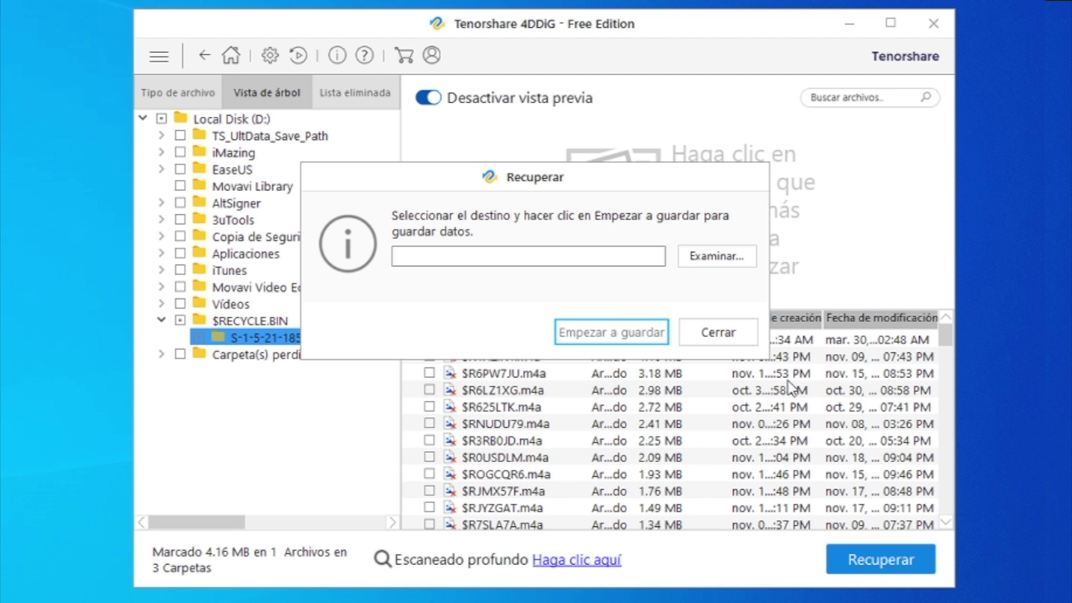
click(739, 258)
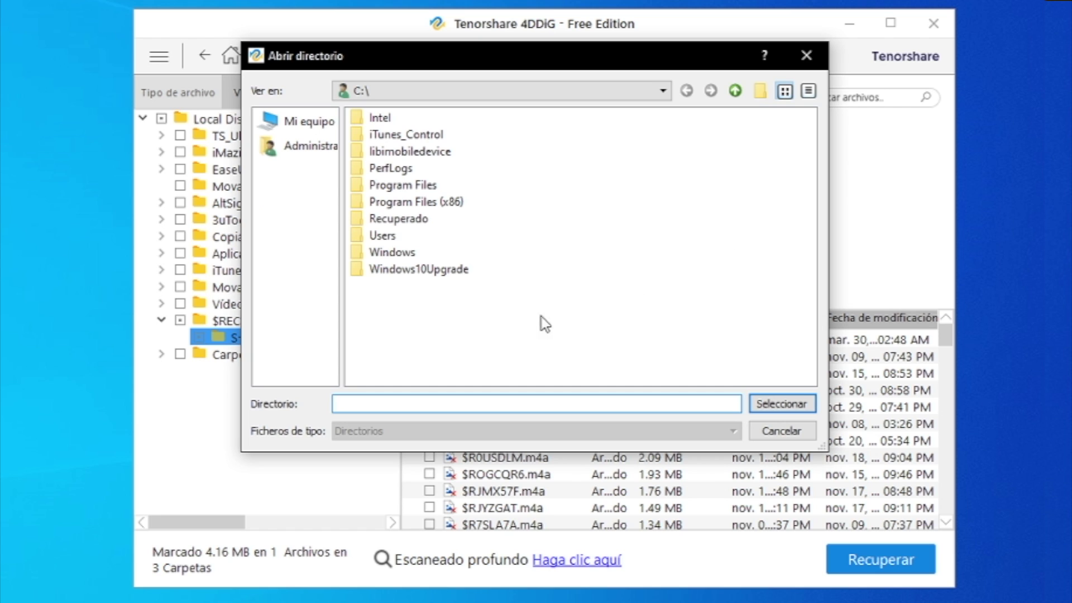
click(412, 219)
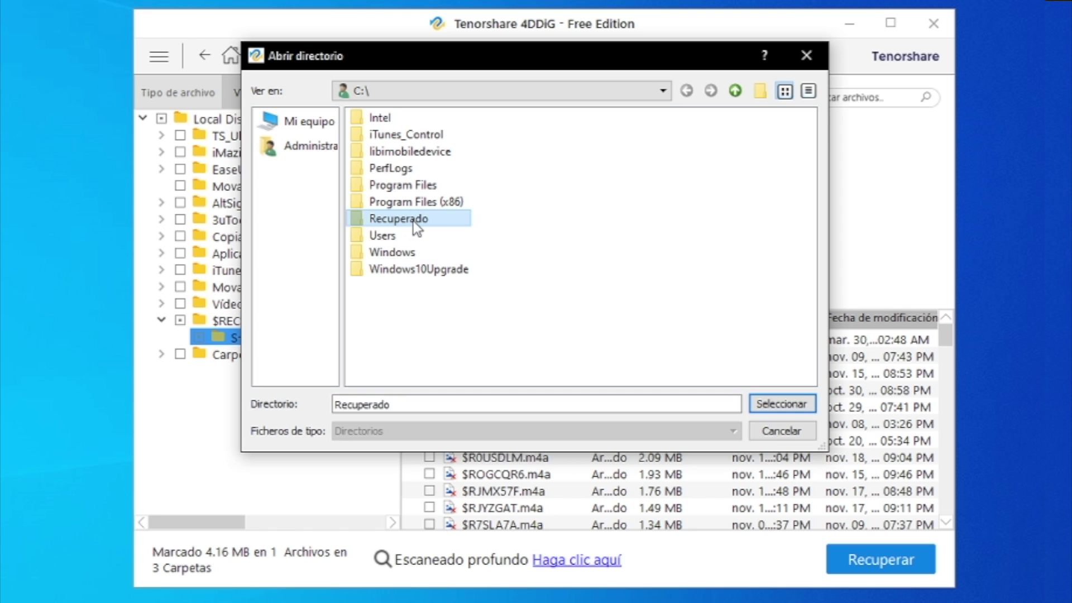
double_click(413, 221)
click(776, 401)
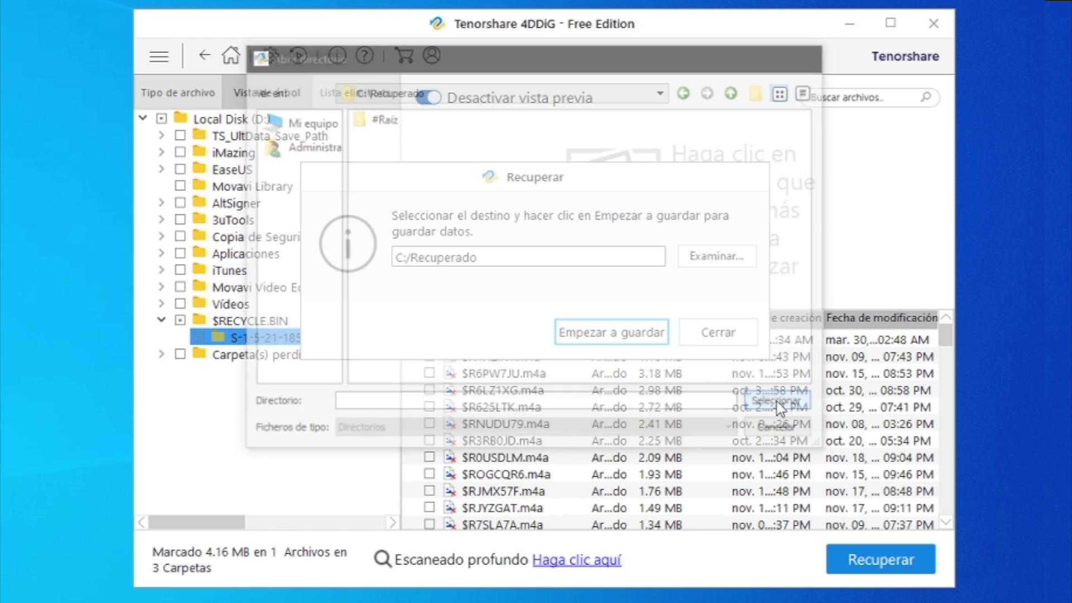
click(631, 331)
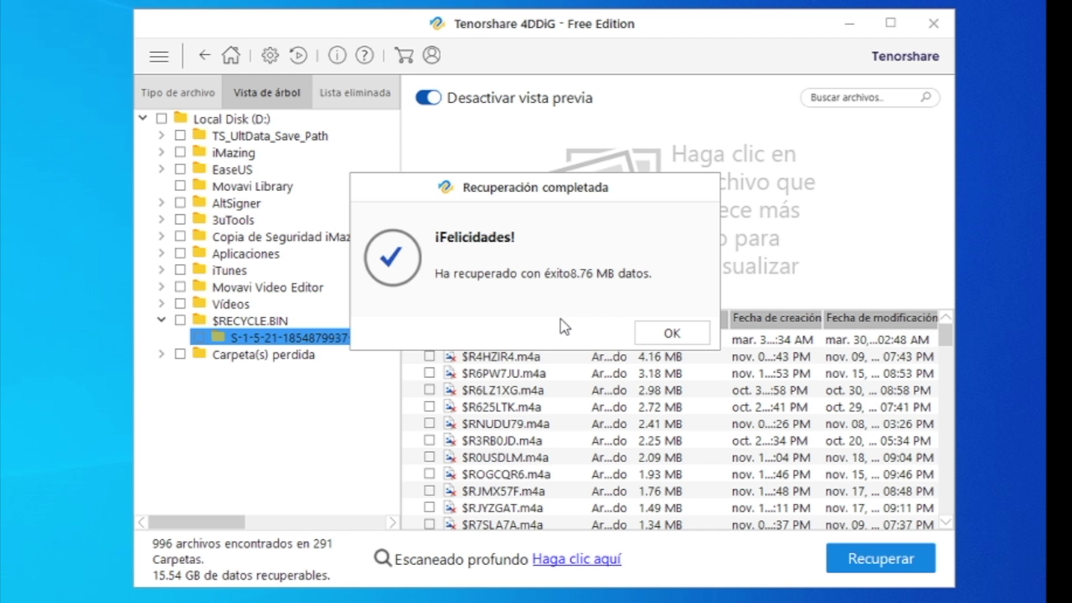
click(677, 335)
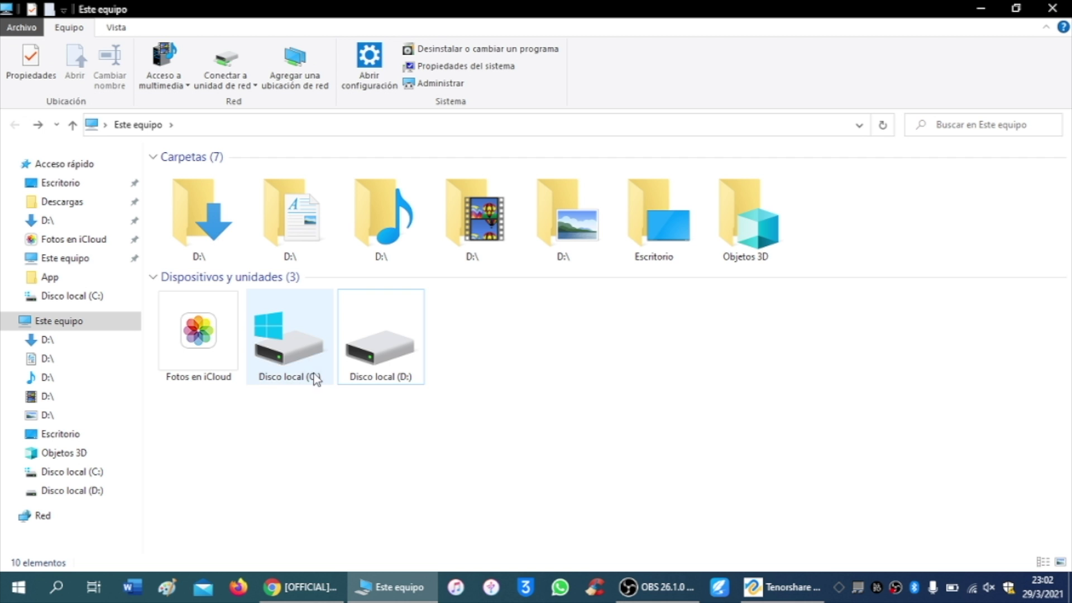
Step: Switch to File Explorer and open Recuperado > #Raíz > $RECYCLE.BIN and its subfolder on drive C: to check the recovered file
double_click(307, 360)
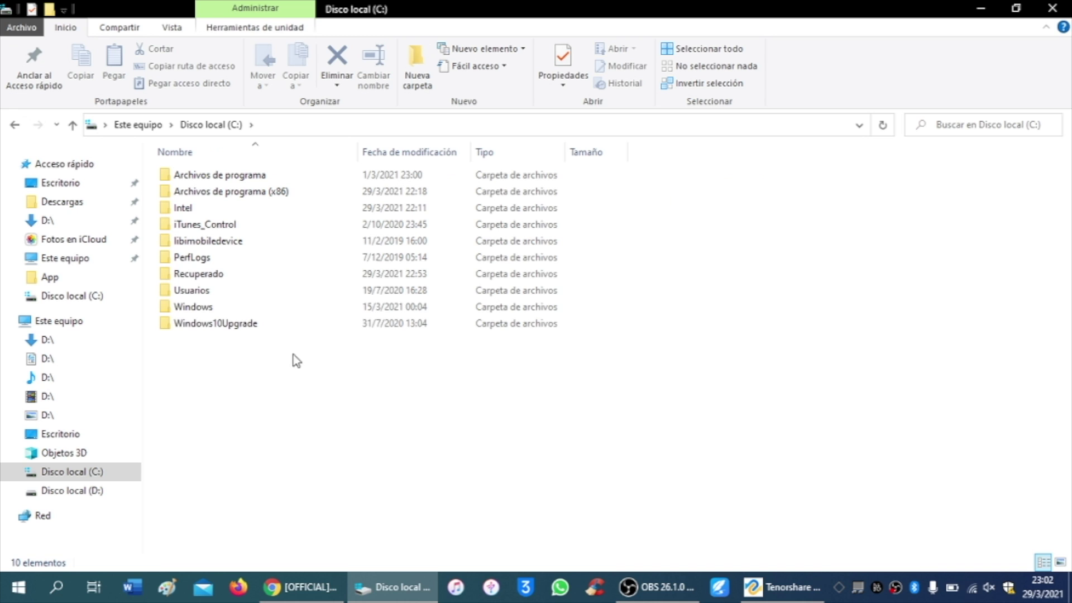
double_click(215, 274)
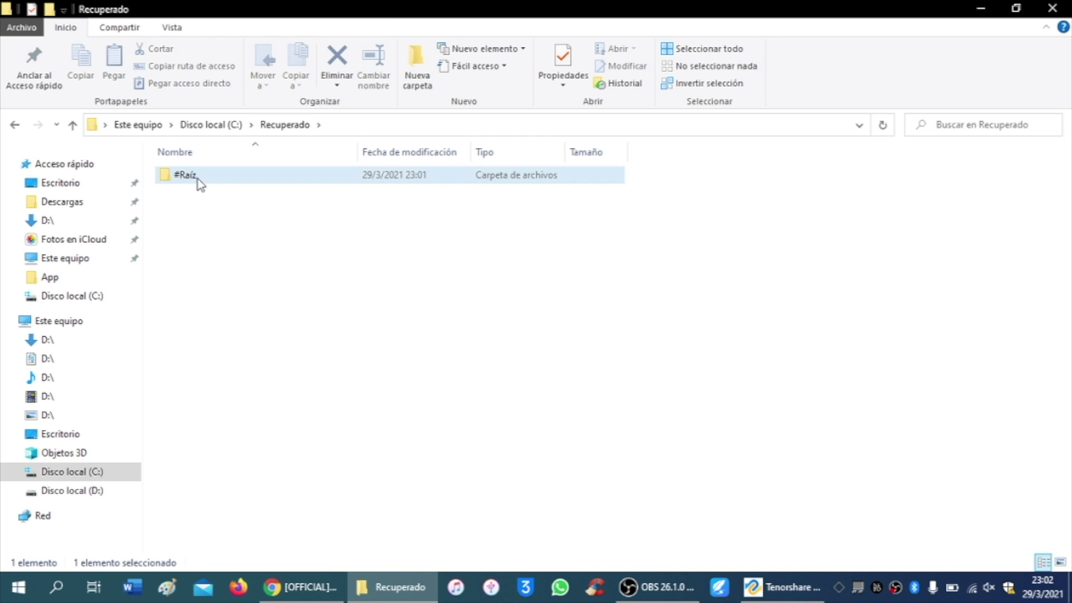
double_click(190, 176)
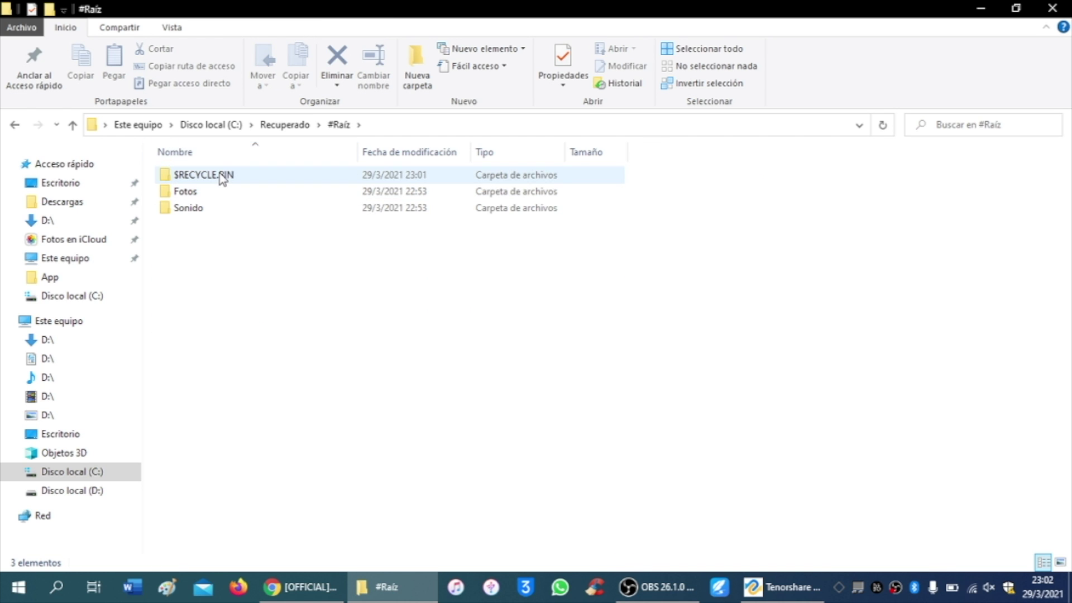
double_click(223, 176)
double_click(248, 178)
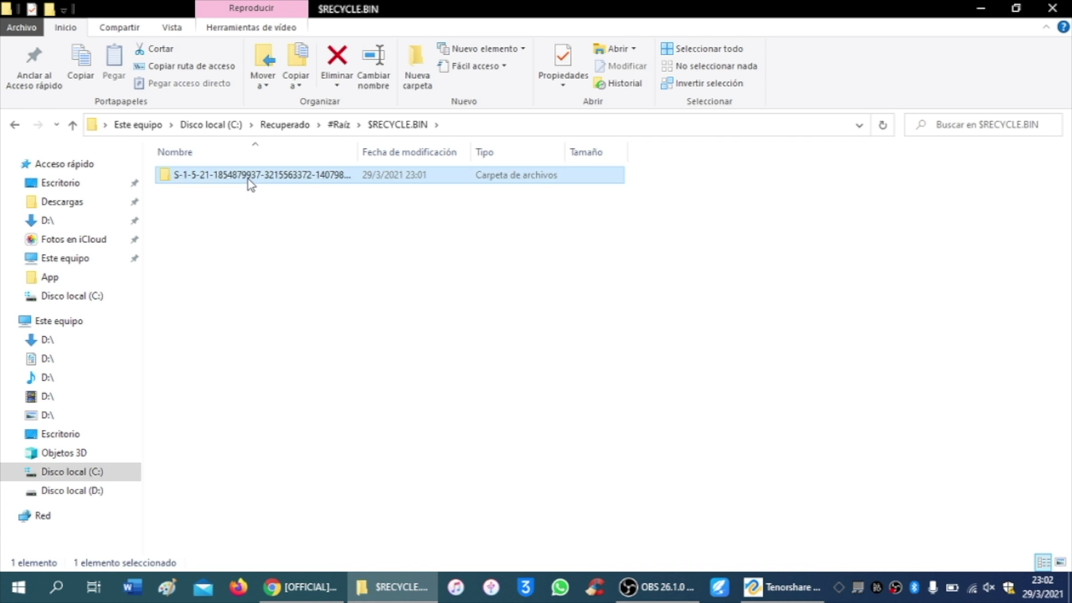
click(211, 176)
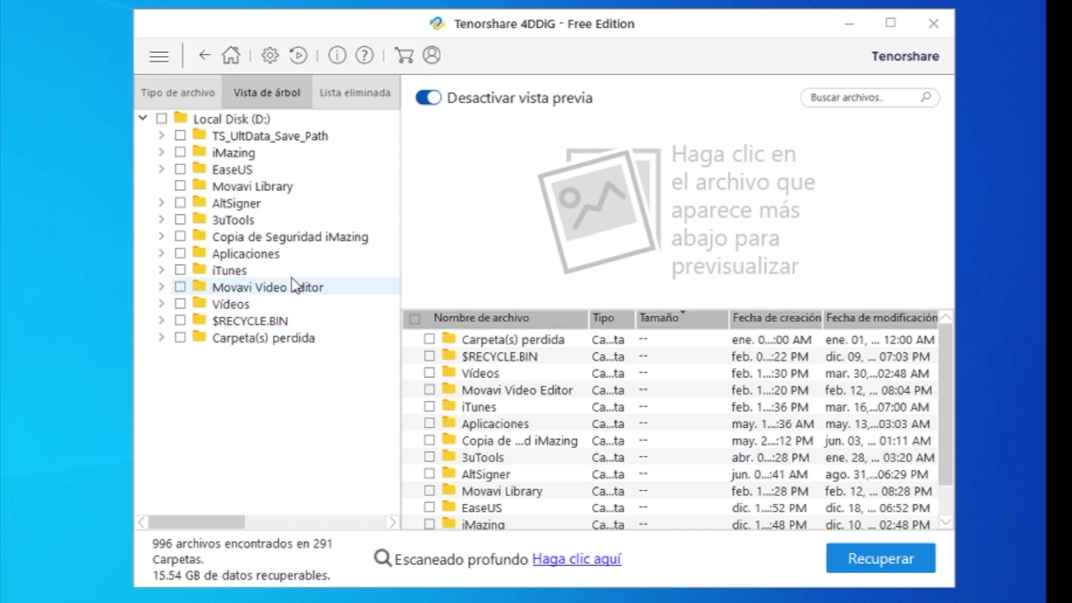
Step: Back in Tenorshare 4DDiG, show the deleted items list and open Carpeta(s) perdida > Carpeta 126730 > docs > html
click(369, 96)
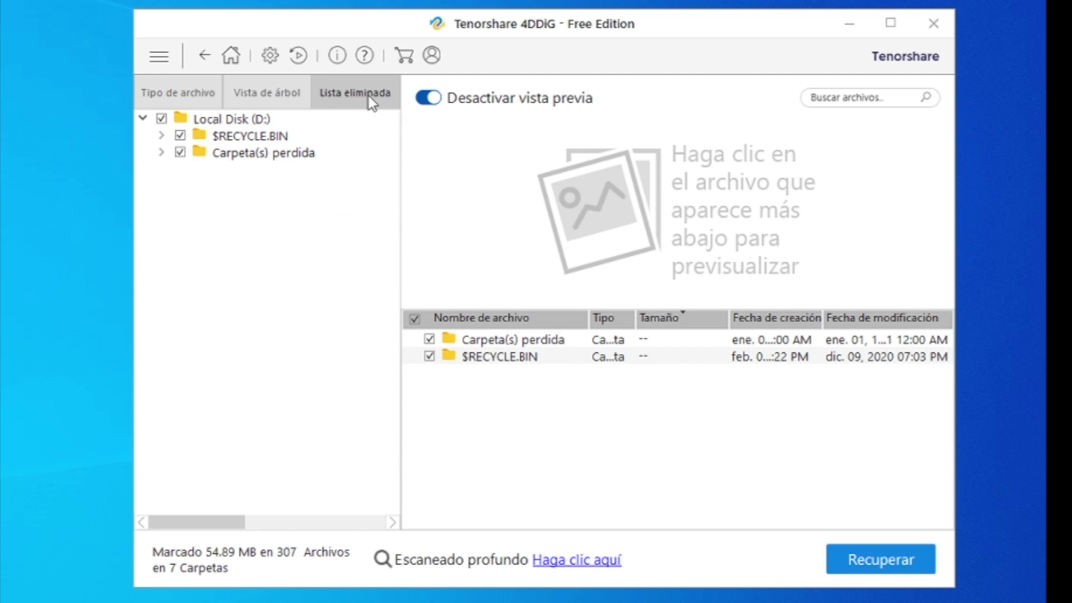
click(314, 130)
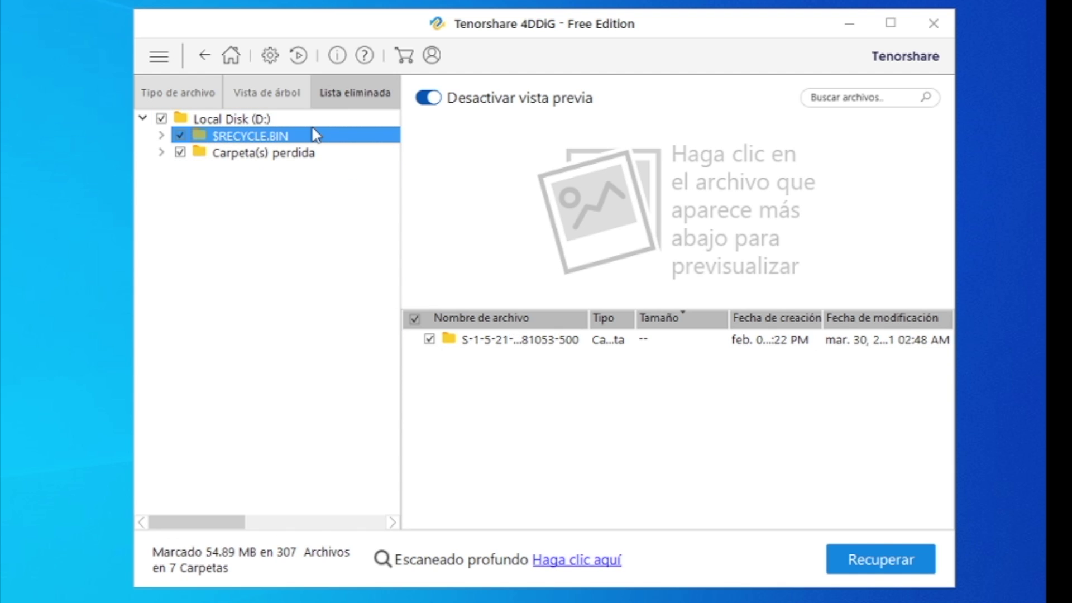
click(299, 158)
double_click(504, 343)
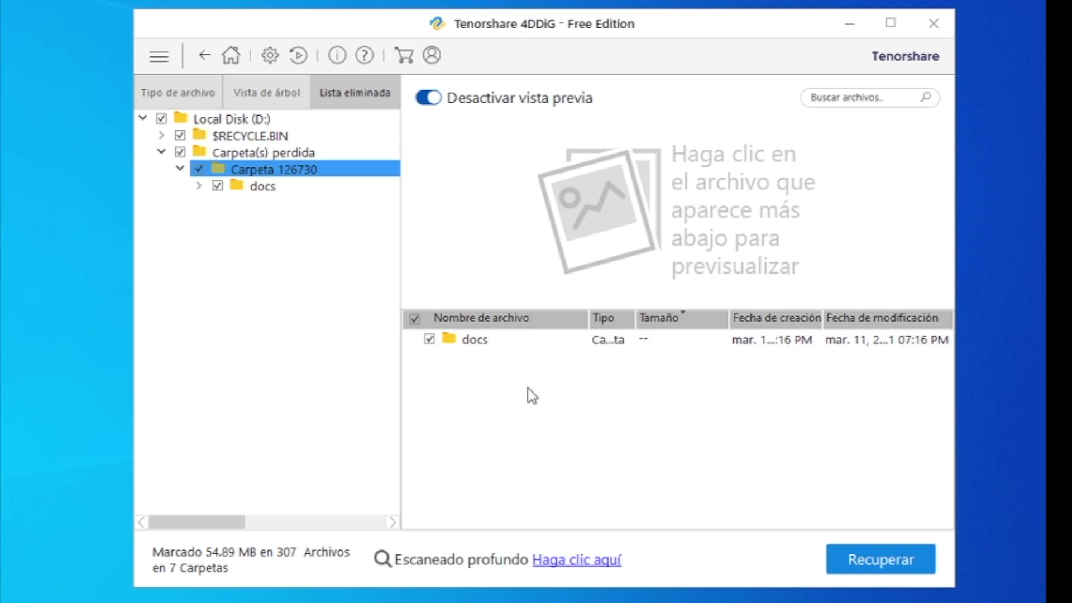
double_click(480, 341)
double_click(478, 338)
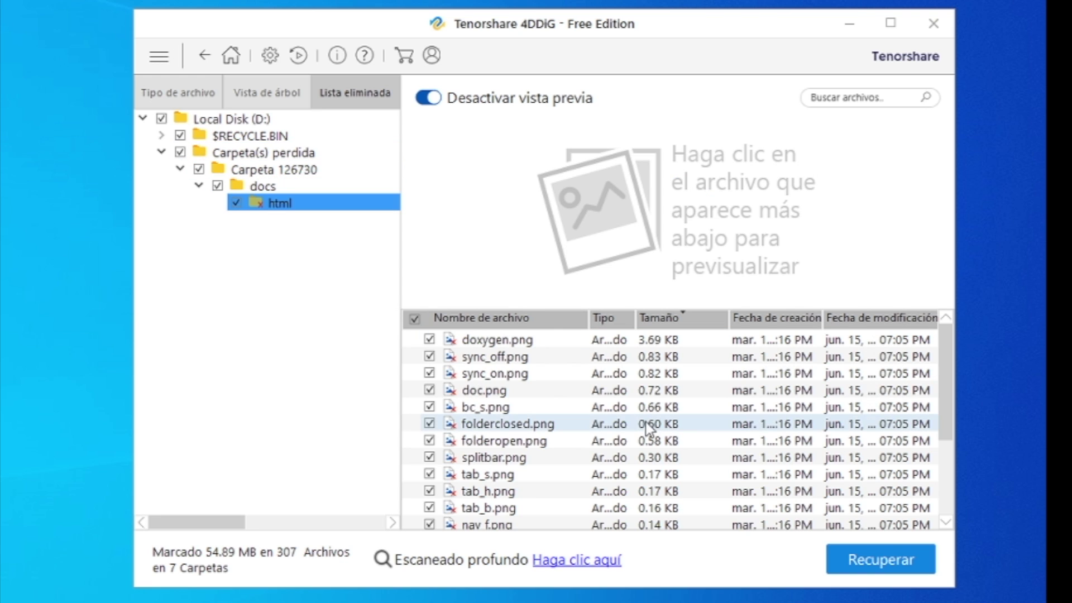
Step: Preview sync_on.png from the html folder, and bring up the recovery destination dialog and dismiss it without saving
click(523, 374)
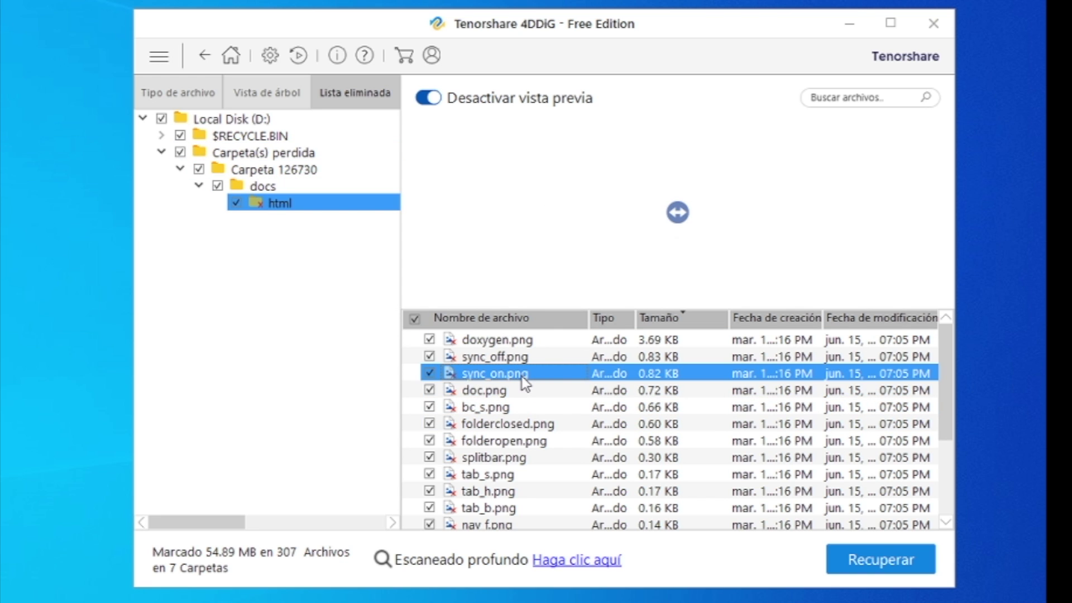
click(890, 561)
click(719, 334)
Step: Open the advanced settings and toggle the Desactivar vista previa option off and back on
click(270, 55)
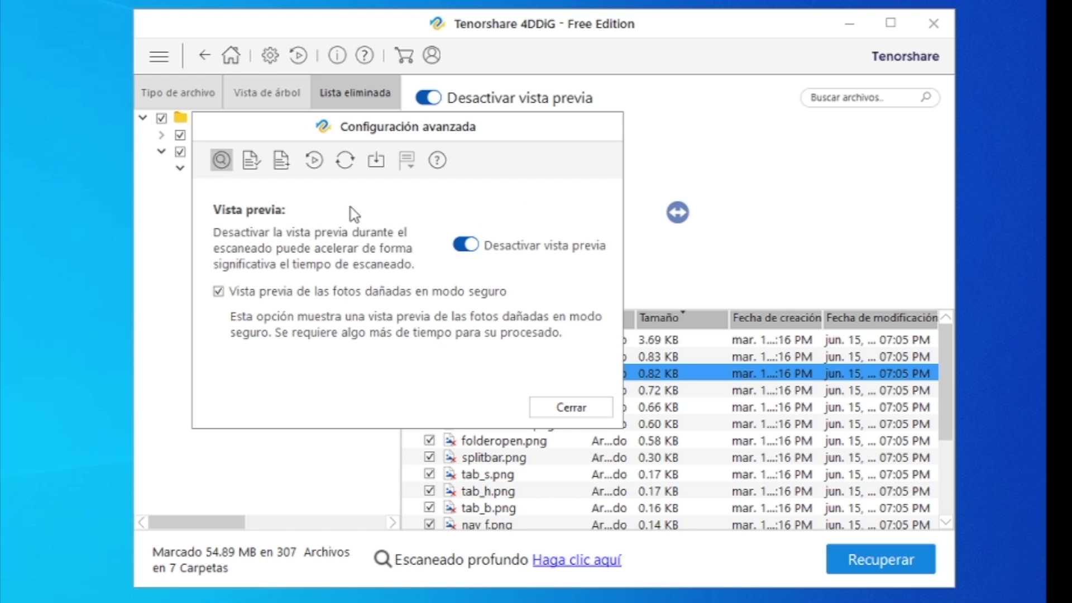
click(466, 245)
click(460, 249)
Step: Review the recoverable photo, sound, video and document formats in the advanced settings' file list
click(250, 161)
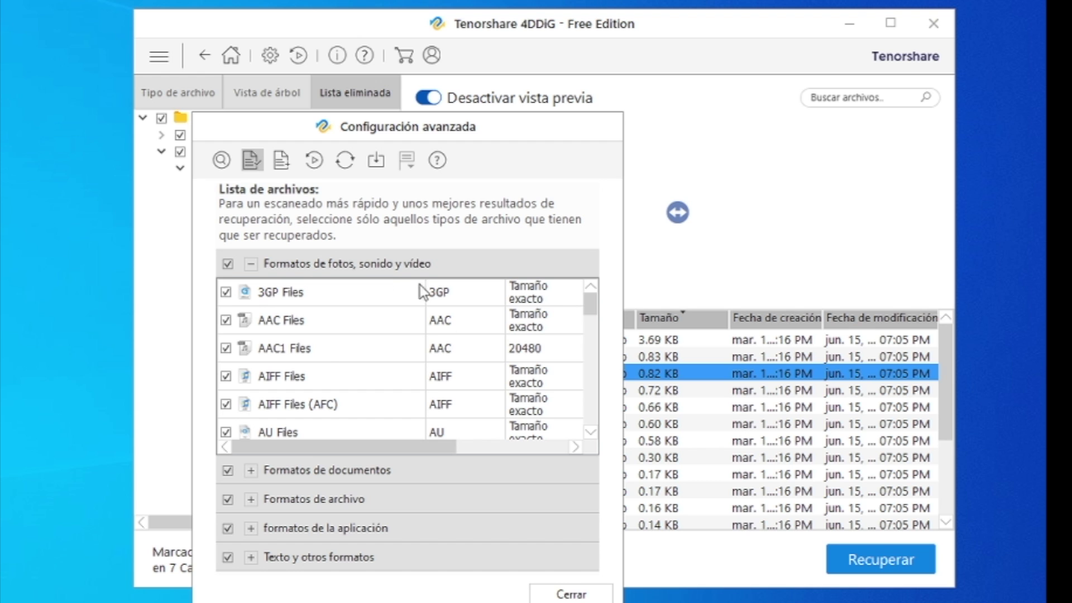
scroll(324, 342, down, 15)
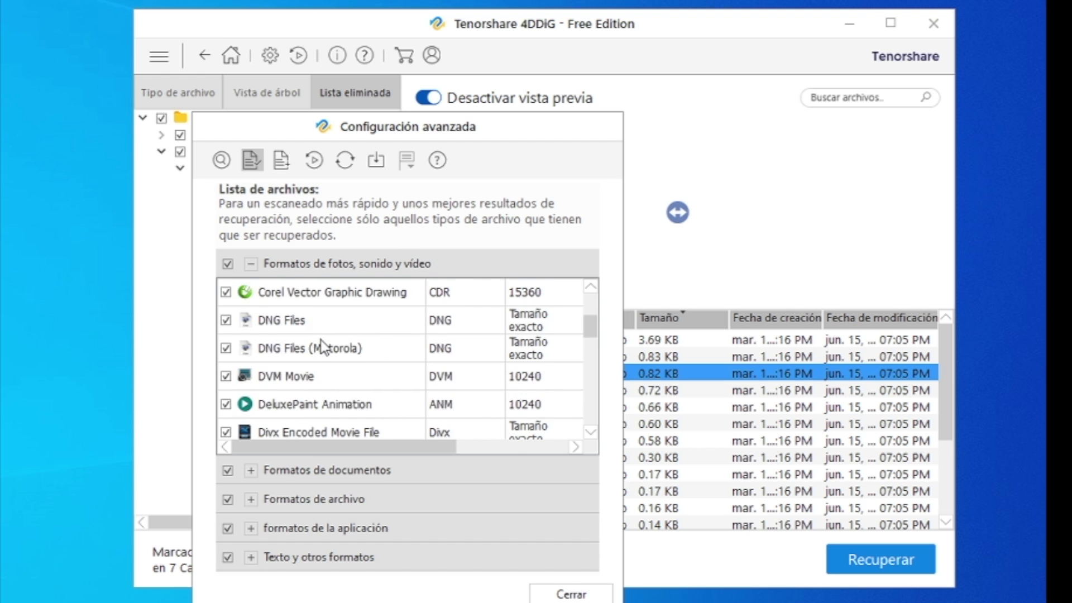
scroll(321, 340, down, 15)
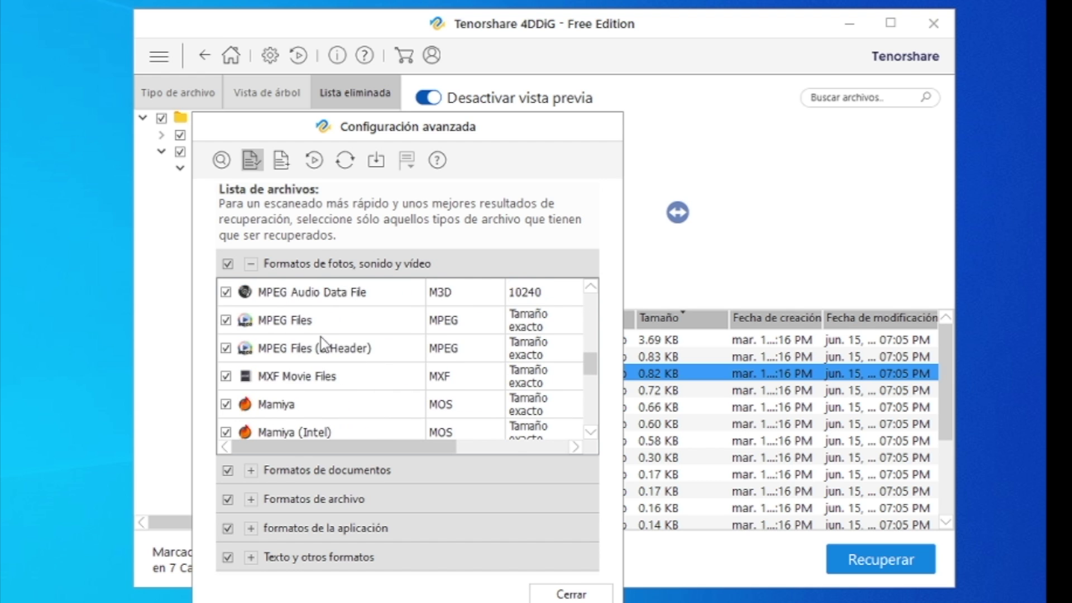
scroll(322, 340, down, 3)
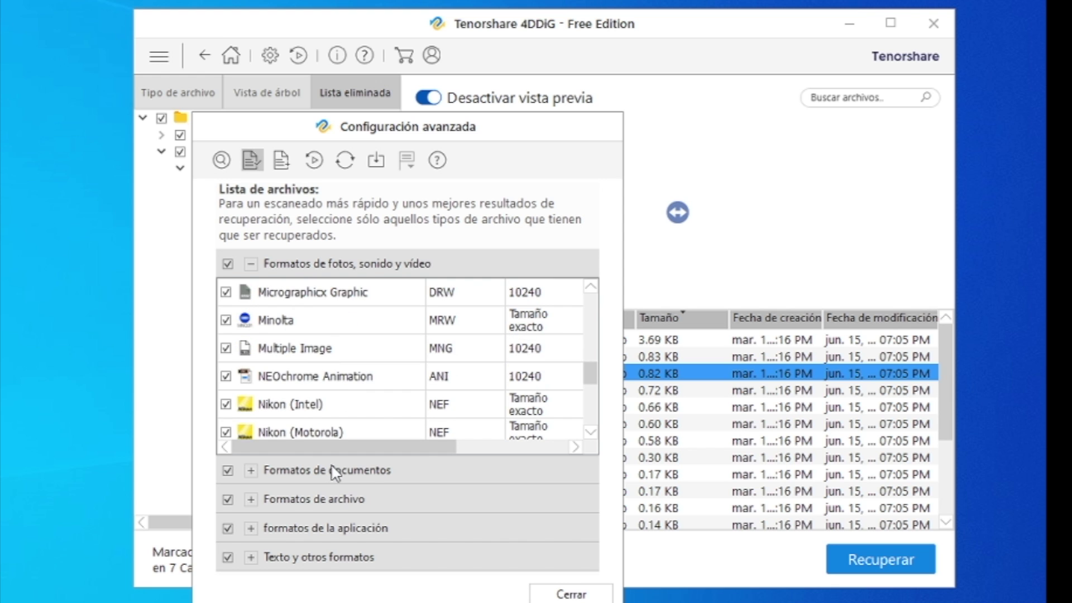
click(249, 470)
scroll(279, 383, down, 5)
scroll(280, 383, down, 5)
Step: Review the archive, application, and text and other formats in the same file list
click(250, 500)
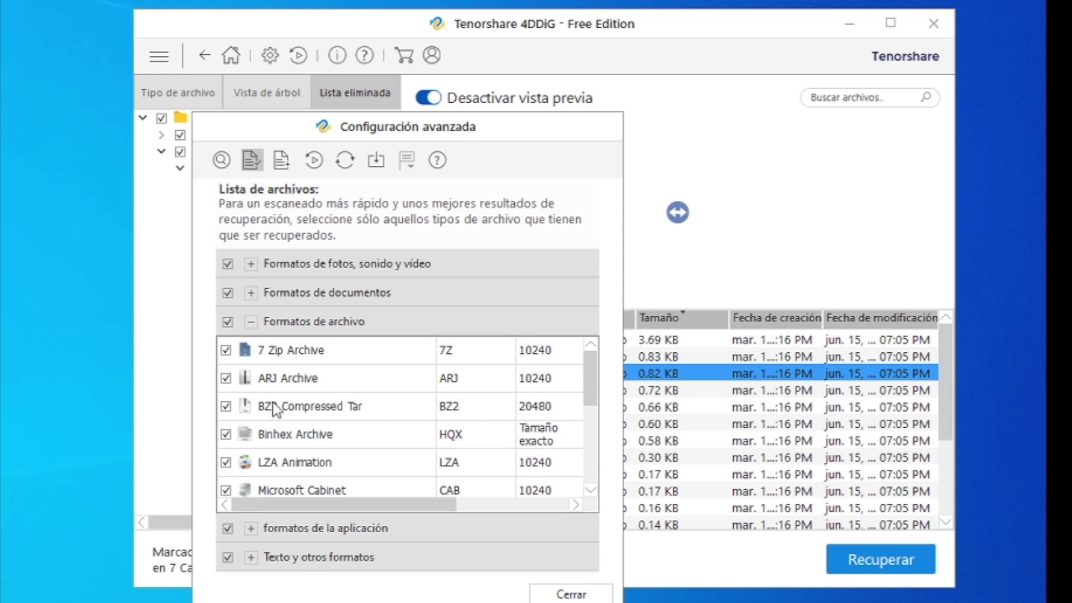
scroll(276, 407, down, 5)
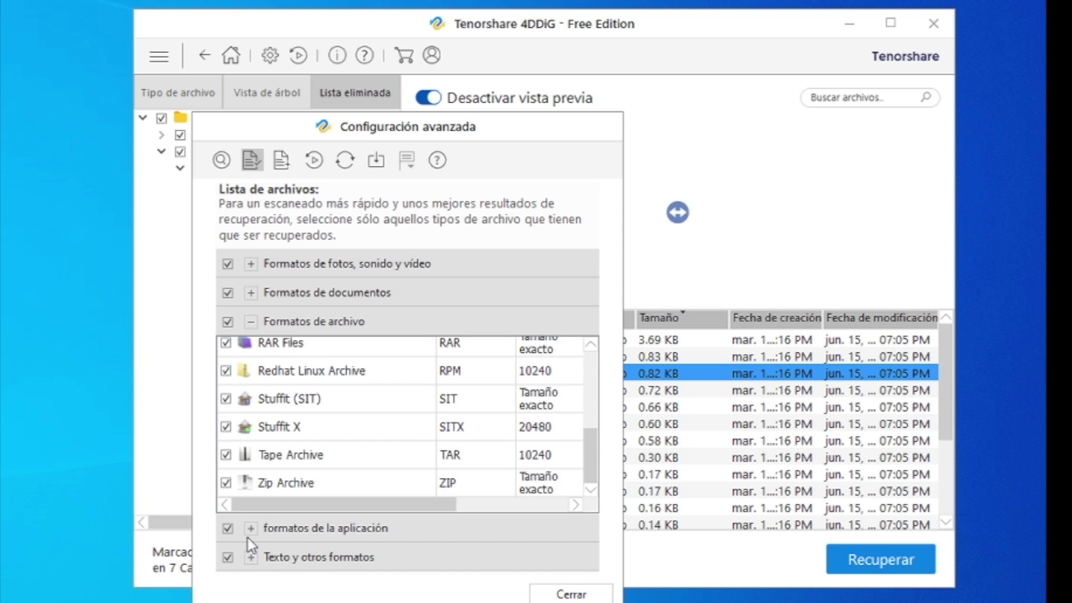
click(256, 524)
scroll(291, 435, down, 5)
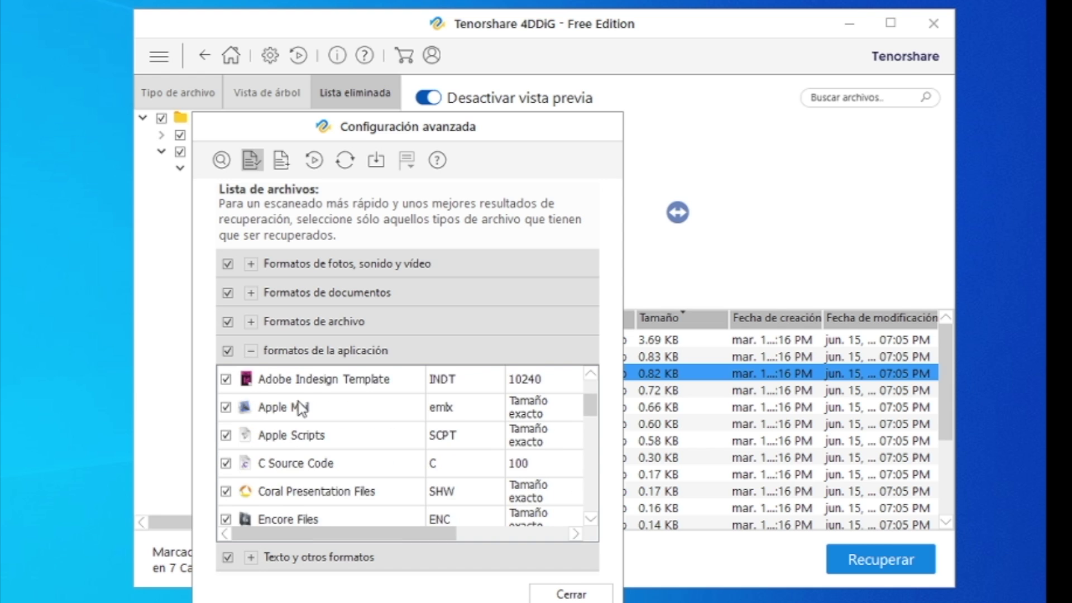
scroll(299, 407, down, 5)
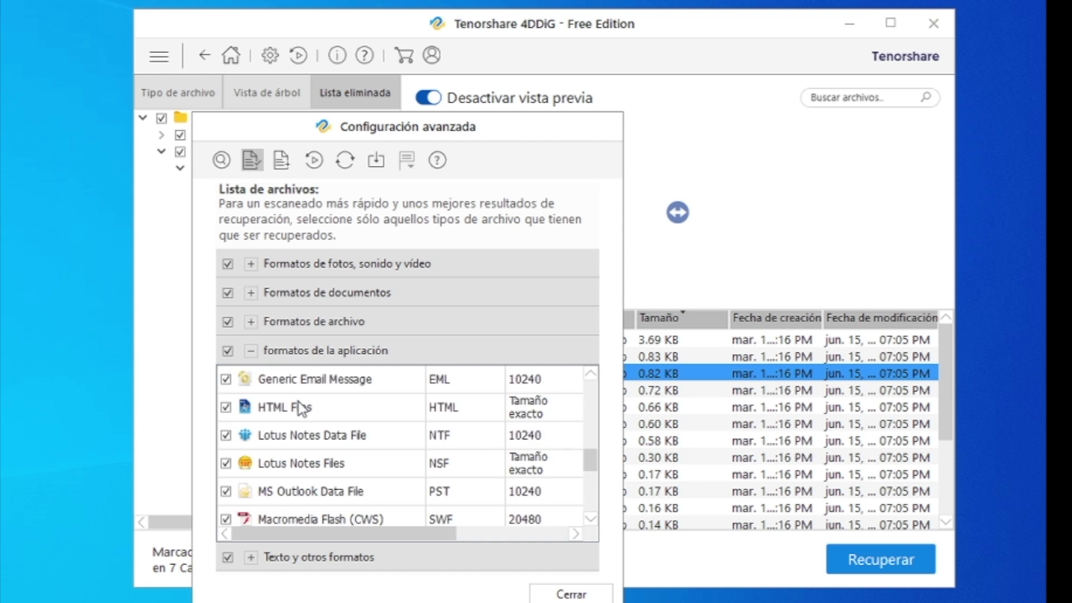
click(252, 557)
scroll(291, 466, down, 5)
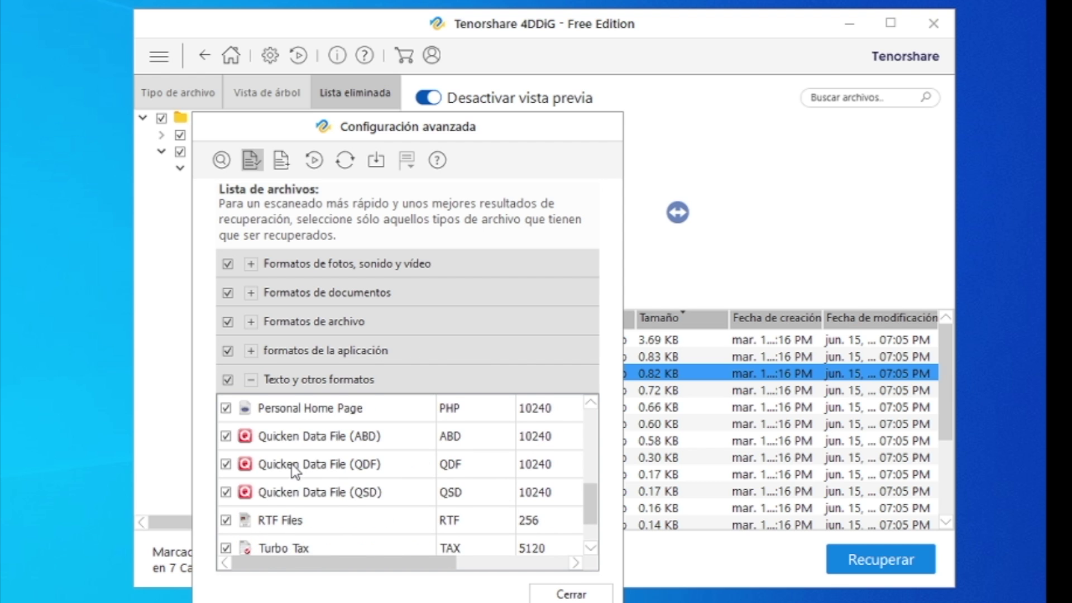
scroll(338, 457, up, 1)
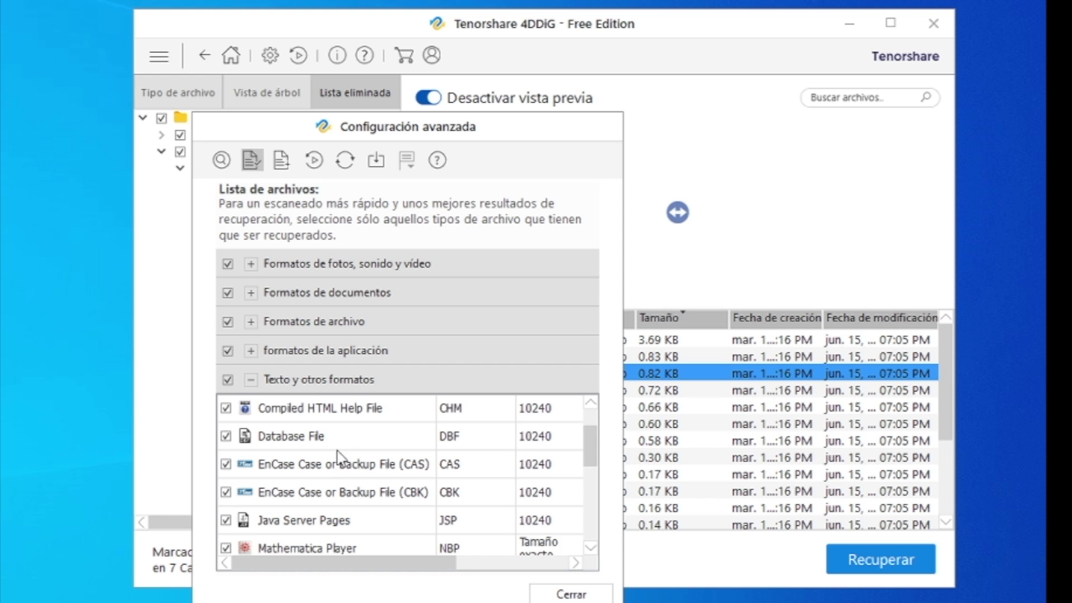
Step: View the update and resume-recovery settings, and close the advanced settings
click(345, 162)
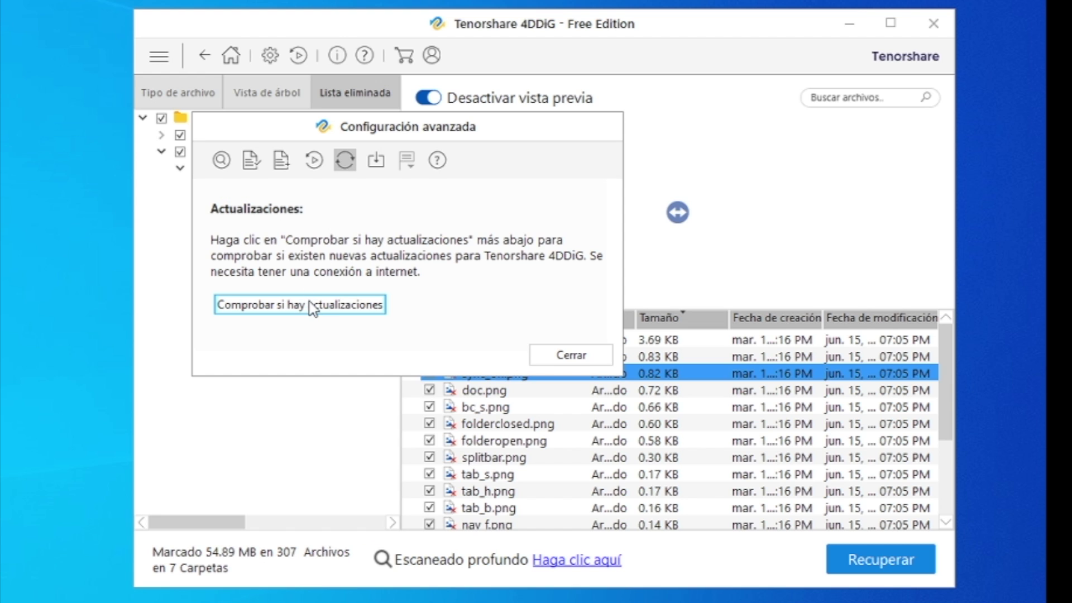
click(315, 161)
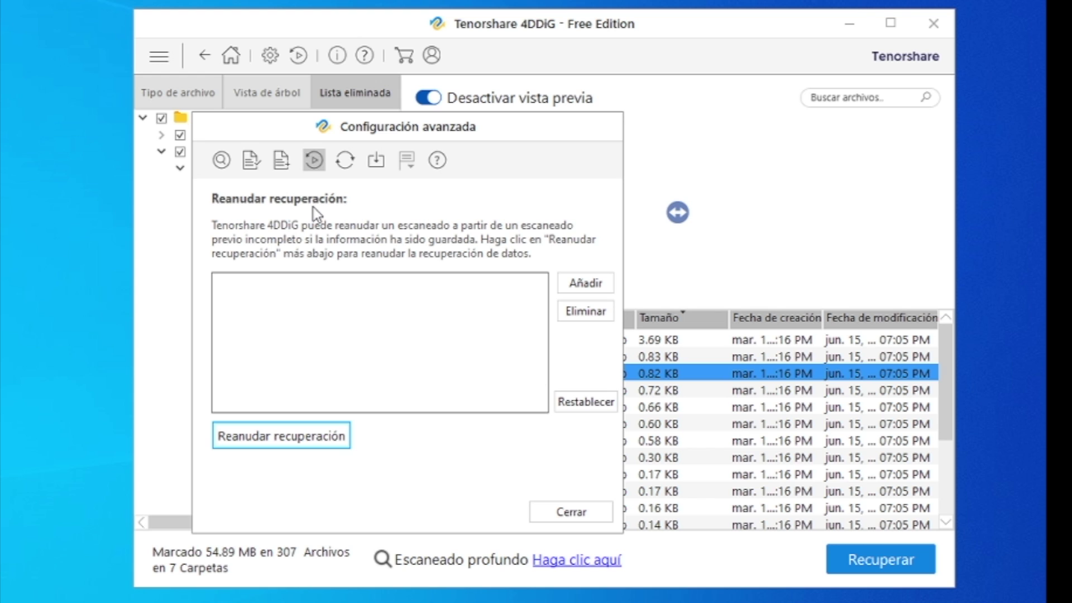
click(600, 516)
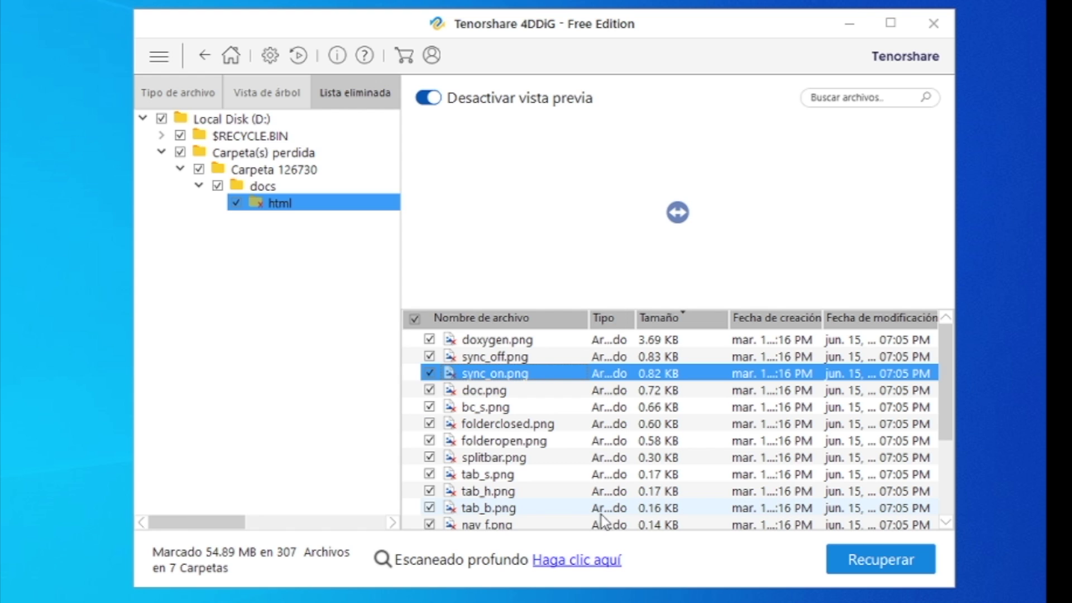
Step: Leave the scan results, saving the scan information as a DAT file in the Recuperado folder on drive C:, and dismiss the notice
click(204, 56)
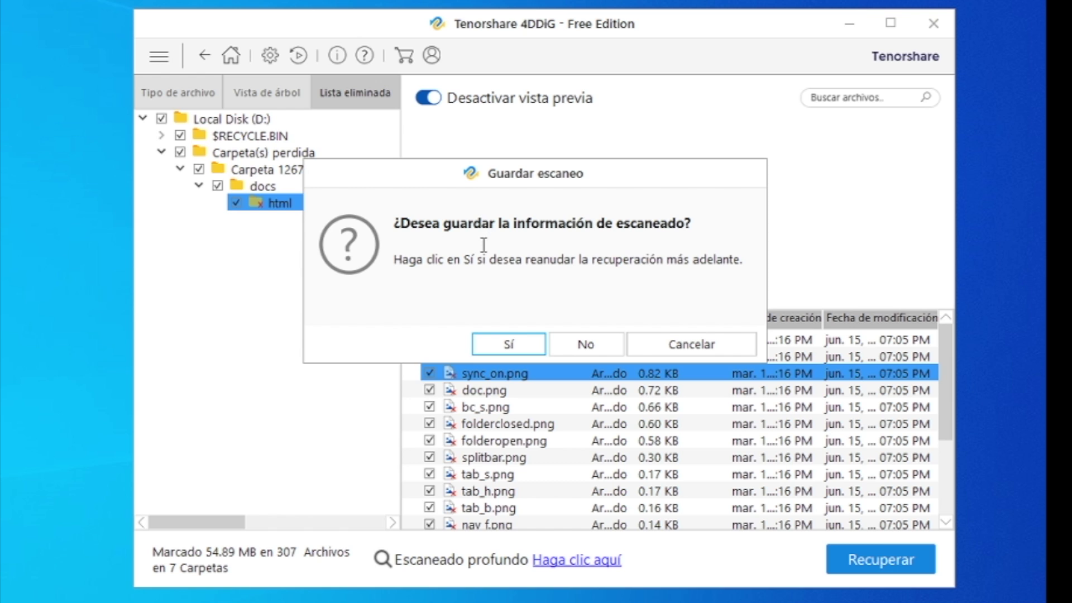
click(527, 343)
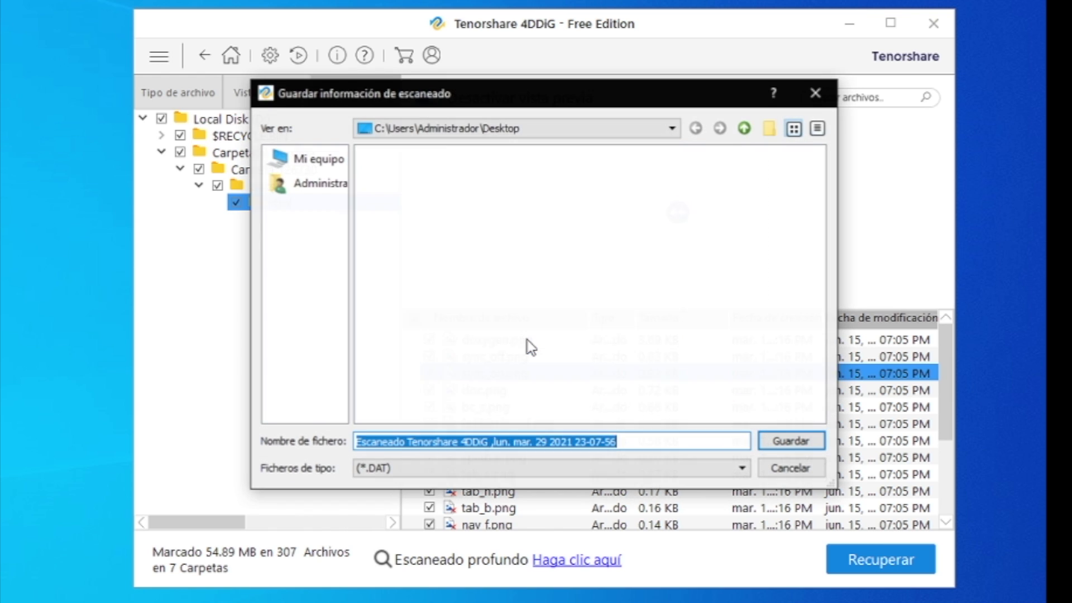
click(324, 157)
double_click(383, 157)
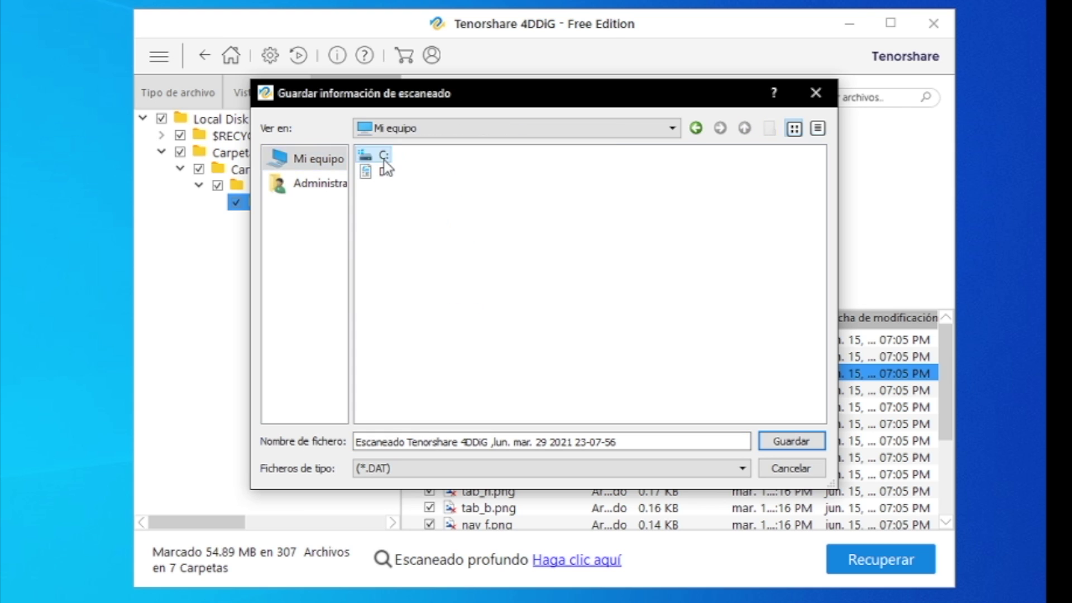
click(419, 255)
click(788, 441)
click(792, 440)
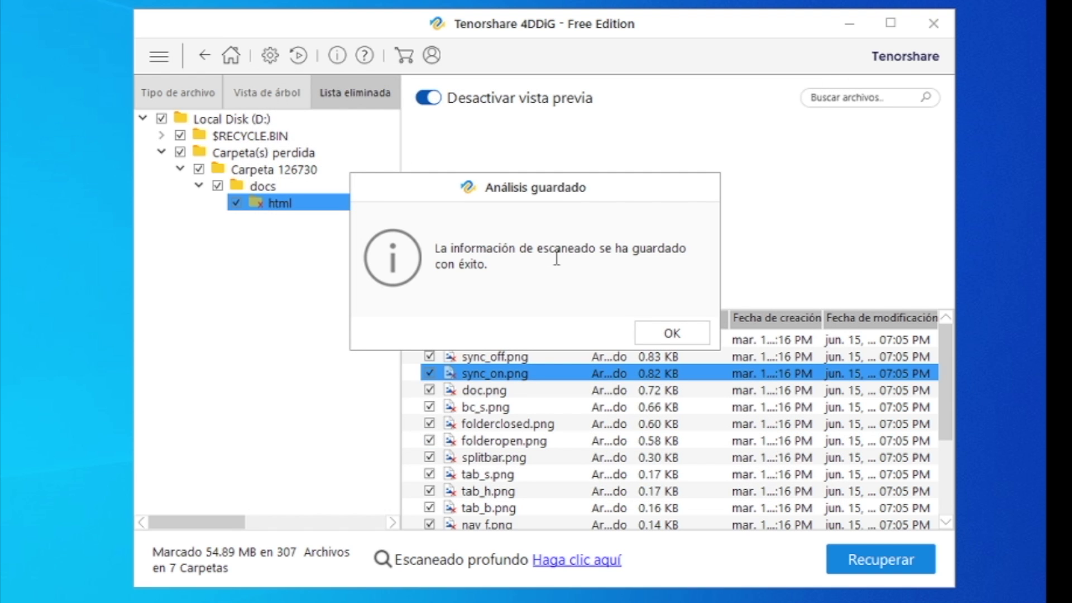
click(662, 332)
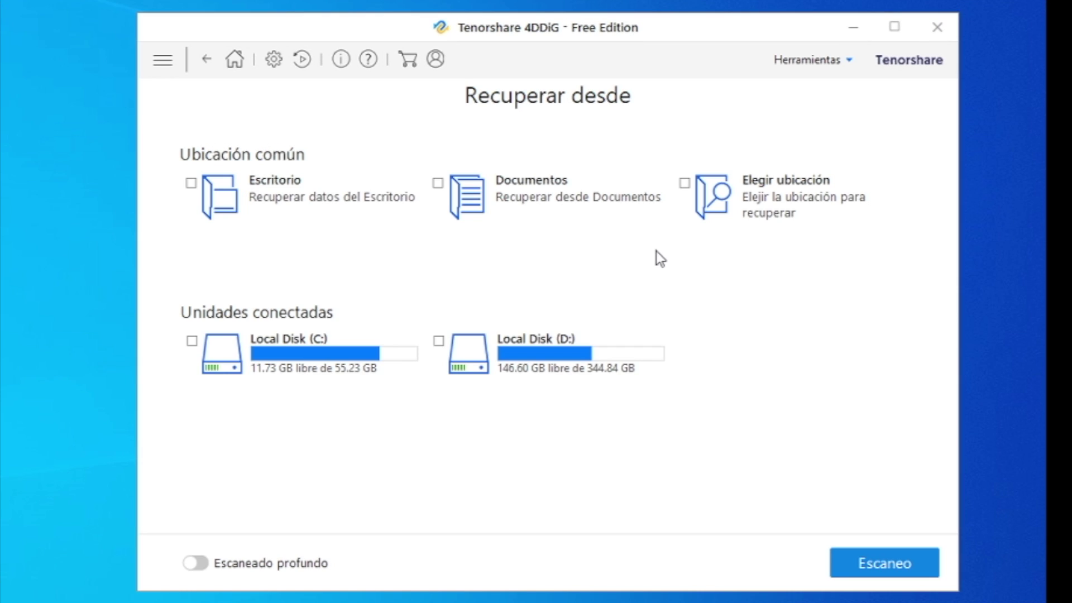
Step: Resume the recovery from the saved scan of Local Disk (D:) through the advanced settings
click(274, 60)
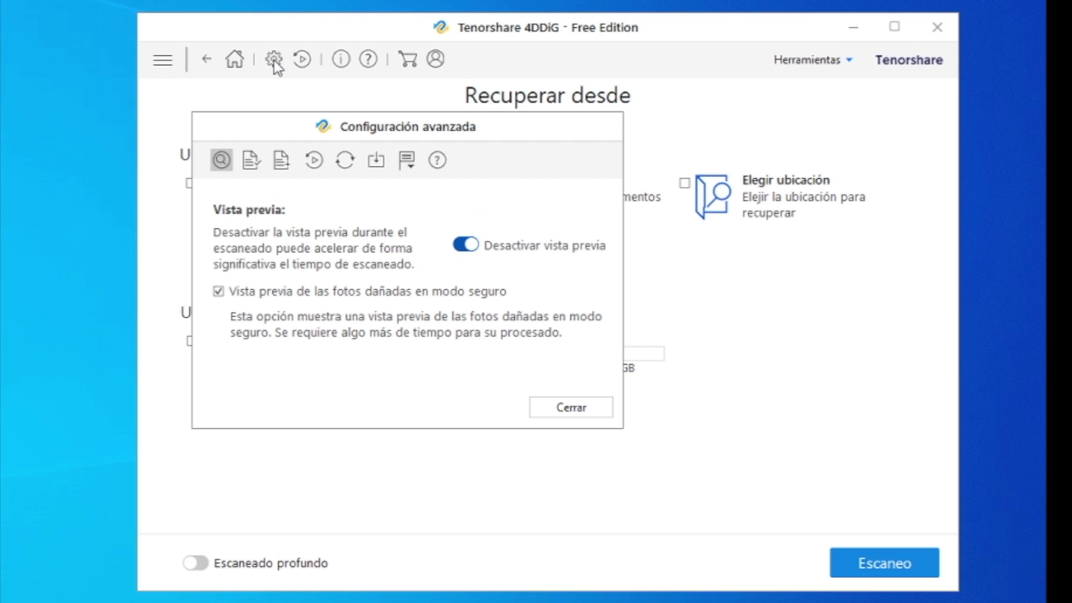
click(314, 161)
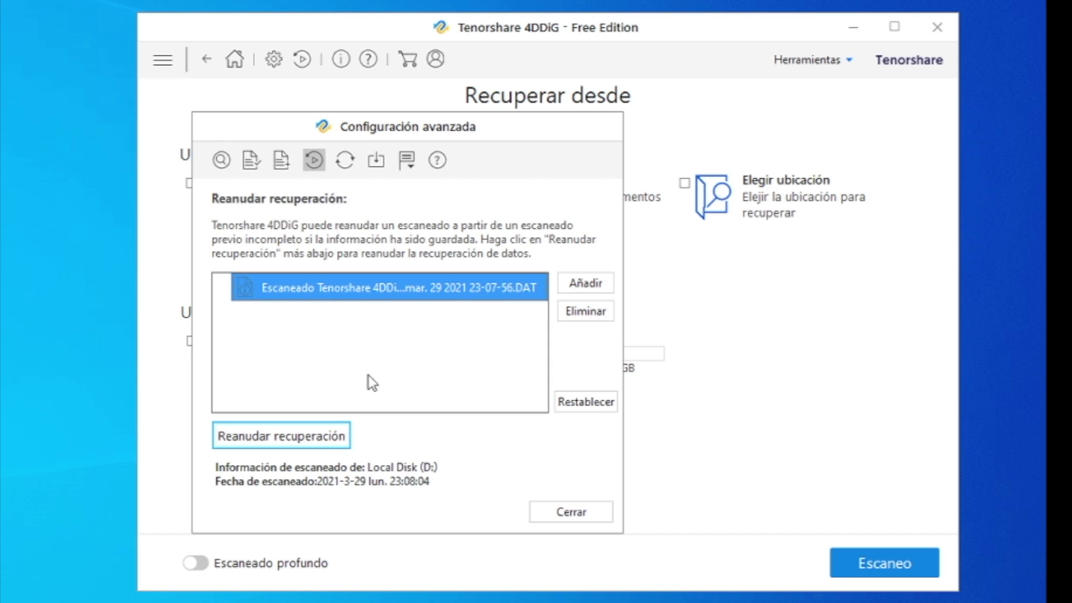
click(311, 437)
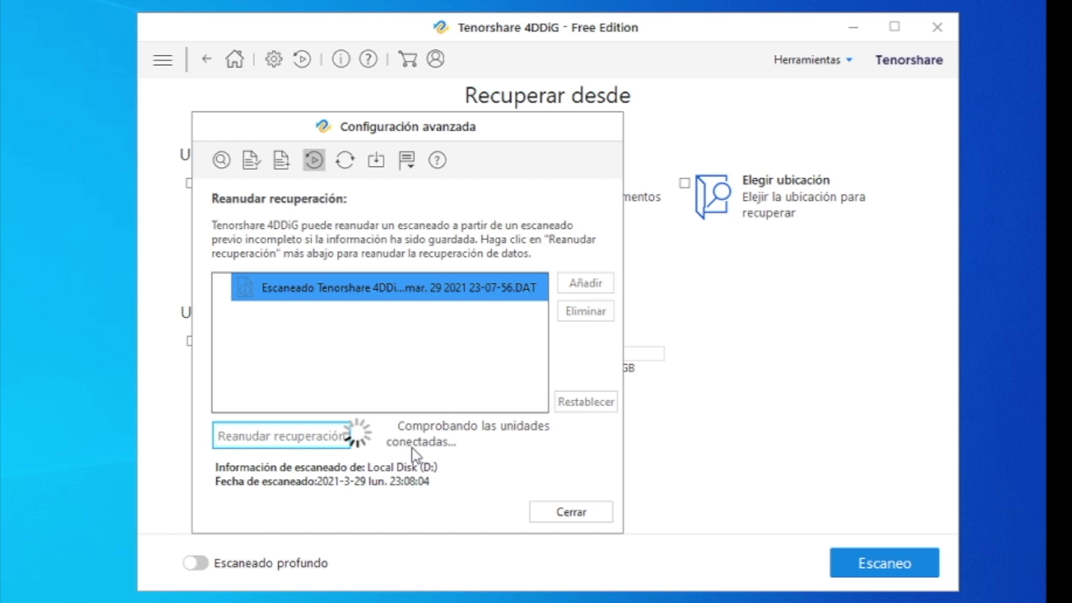